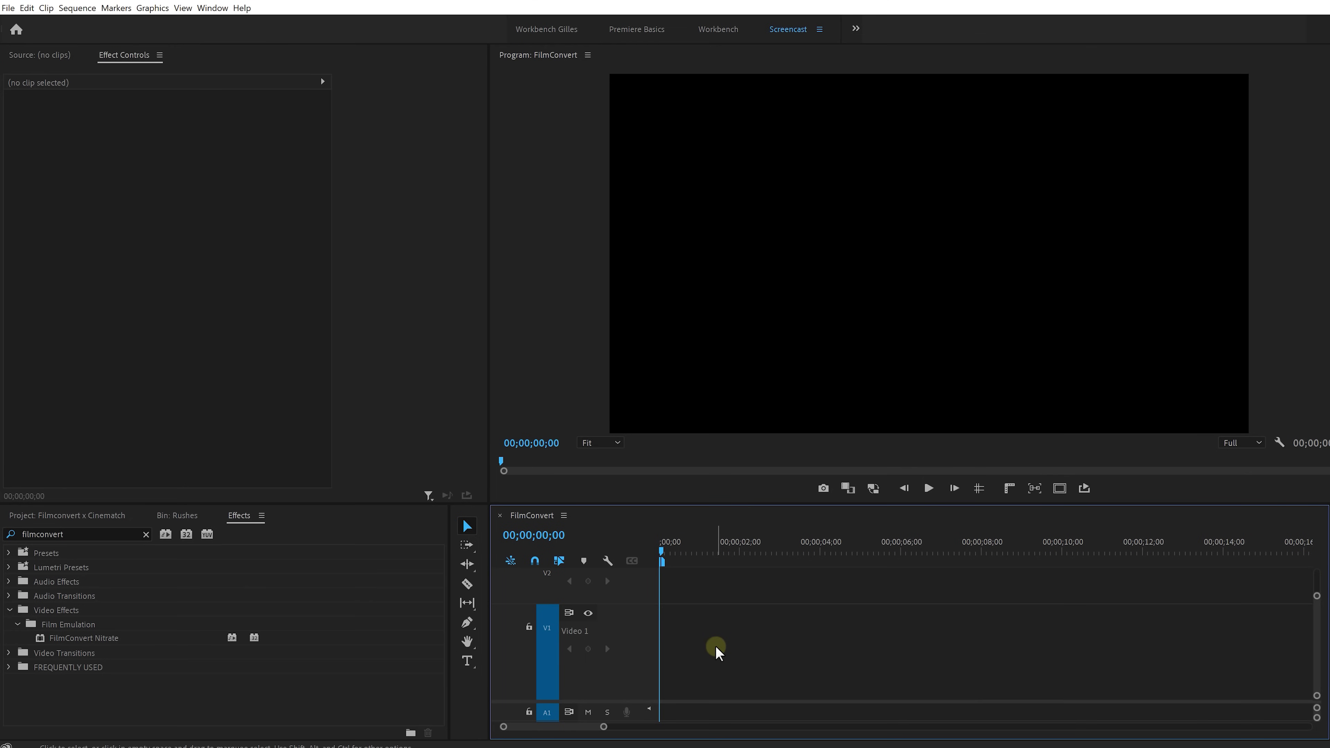
Paste the Contrast clip onto the FilmConvert sequence's V1 and jump back to its first frame.
click(716, 650)
key(ctrl+v)
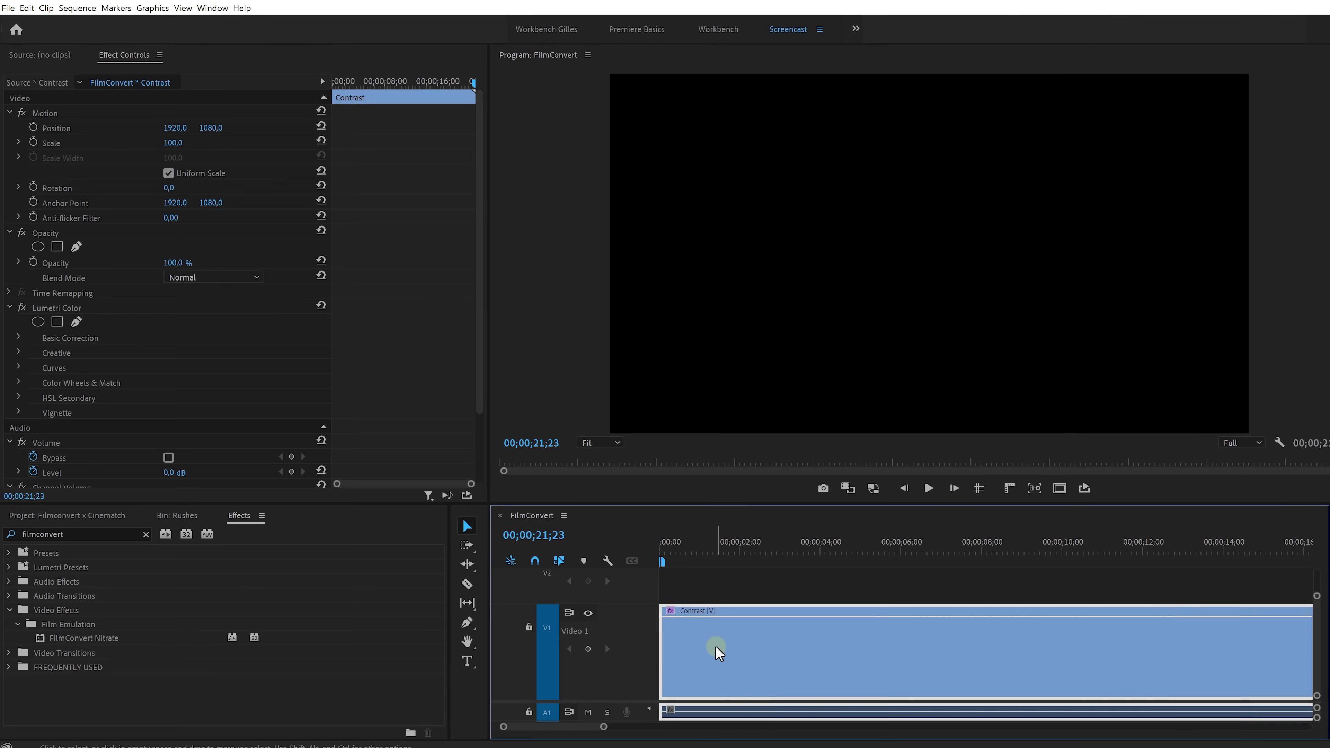
key(Home)
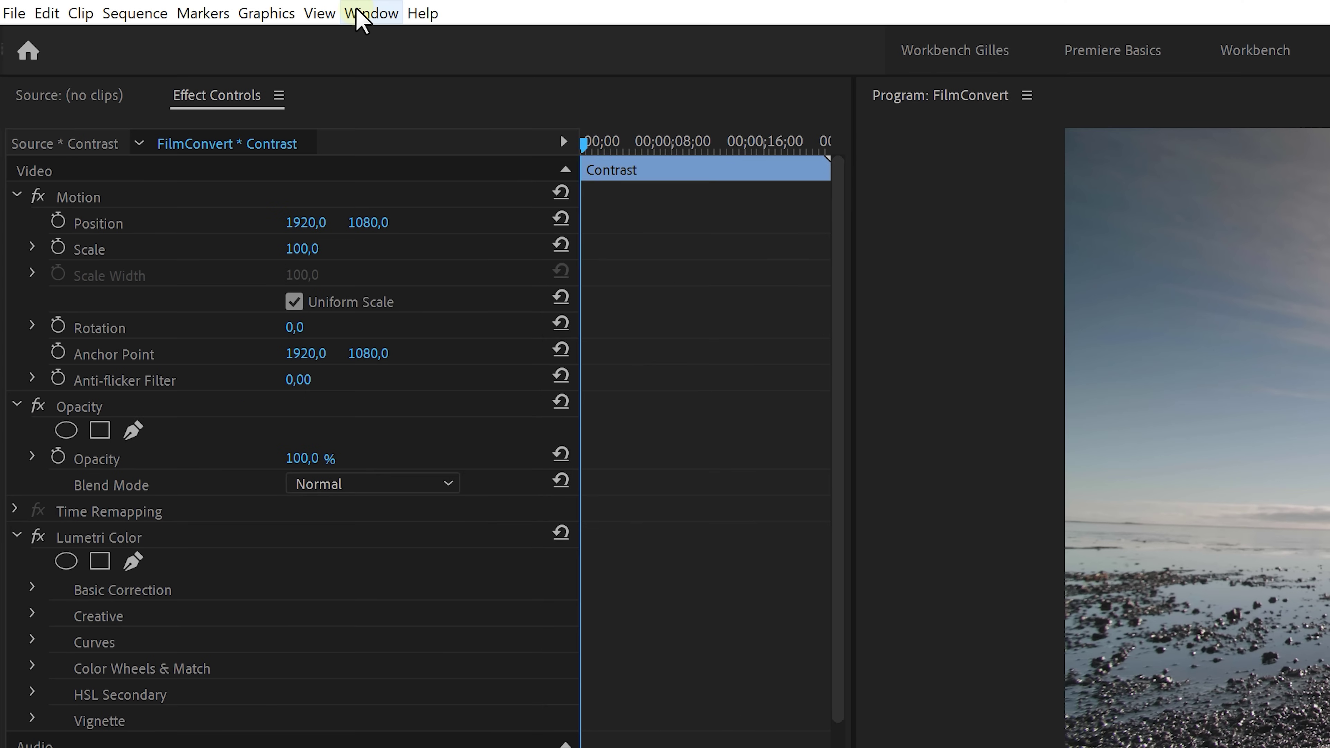
click(361, 13)
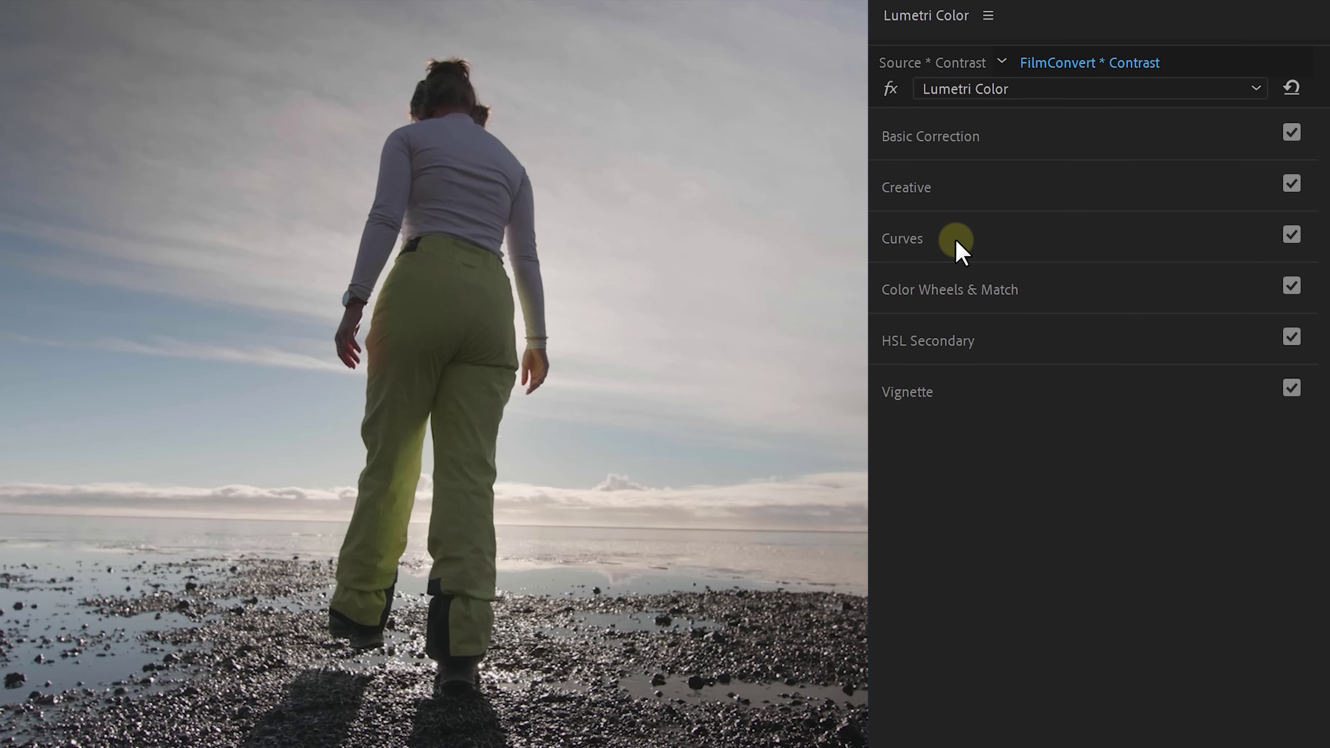
Expand the Curves section of Lumetri Color to show RGB Curves.
click(955, 238)
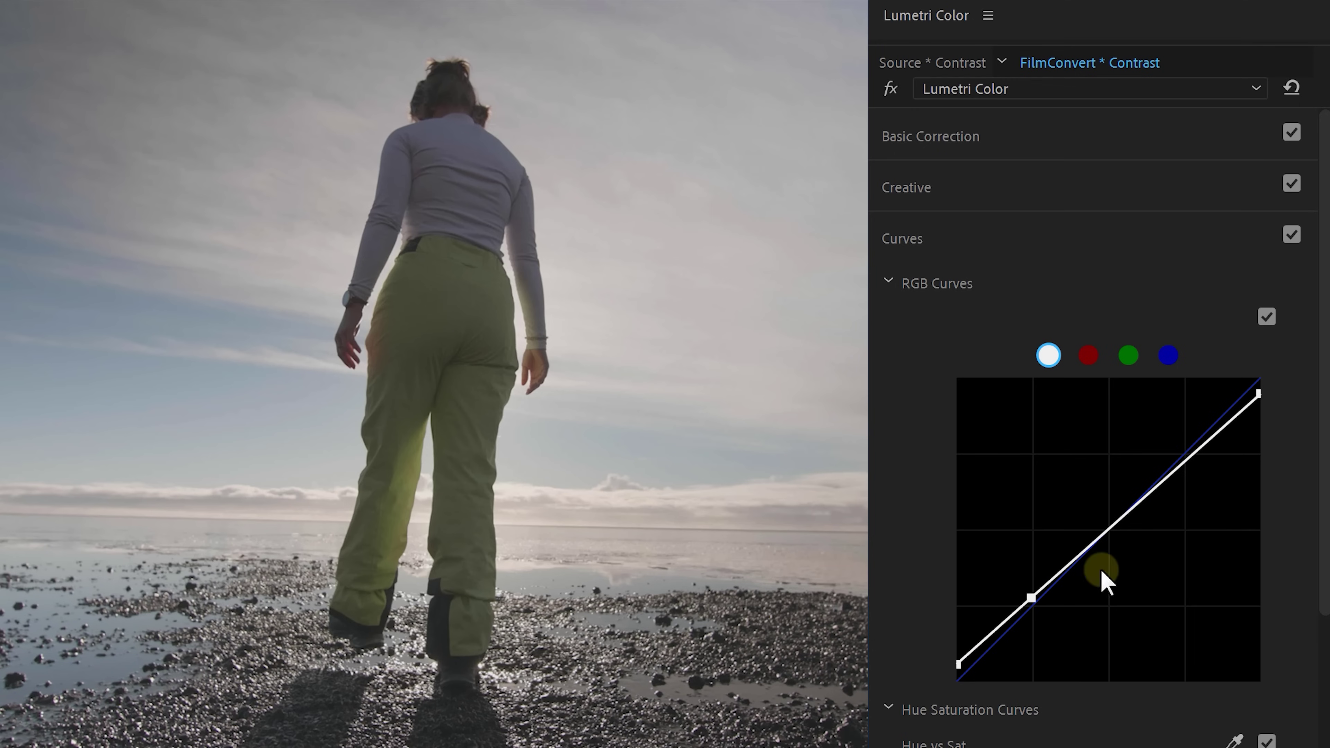
Drag the RGB curve's shadow and highlight points, then expand Color Wheels & Match and toggle it off and on.
drag(1031, 596, 1038, 603)
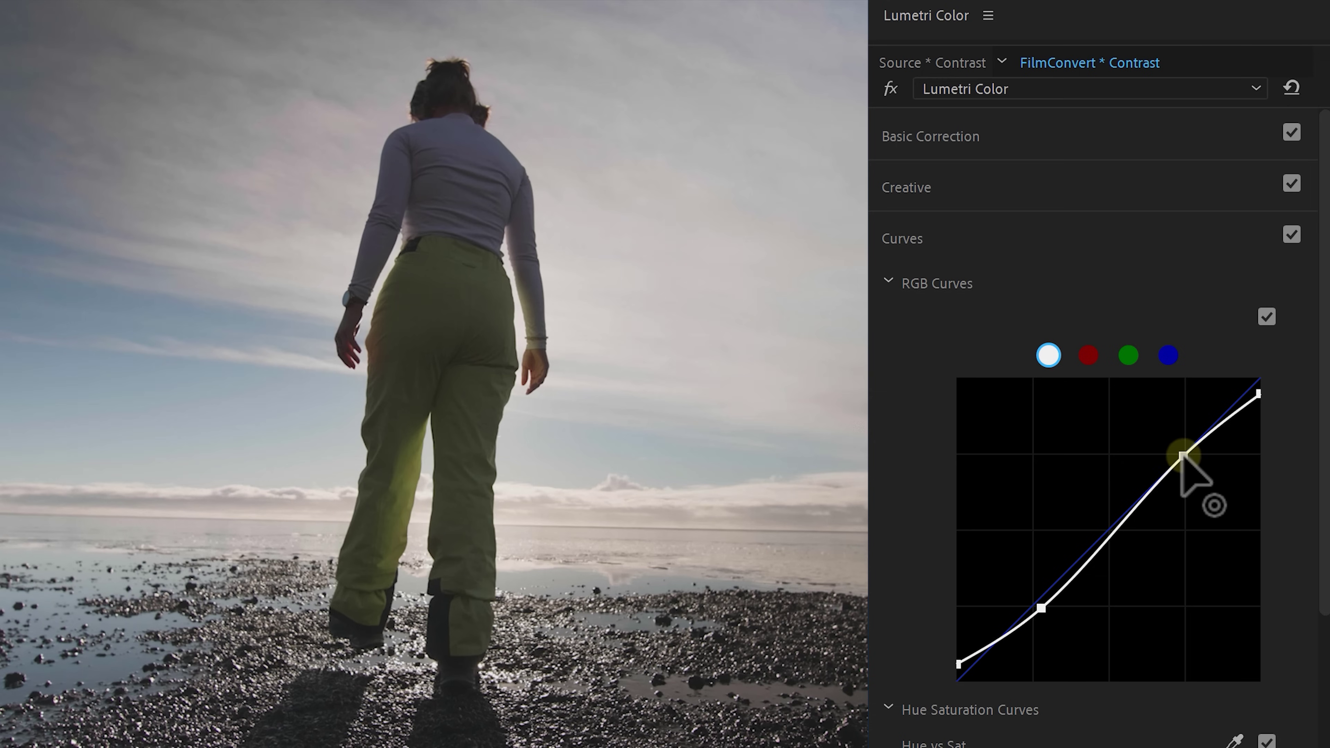
drag(1182, 453, 1185, 458)
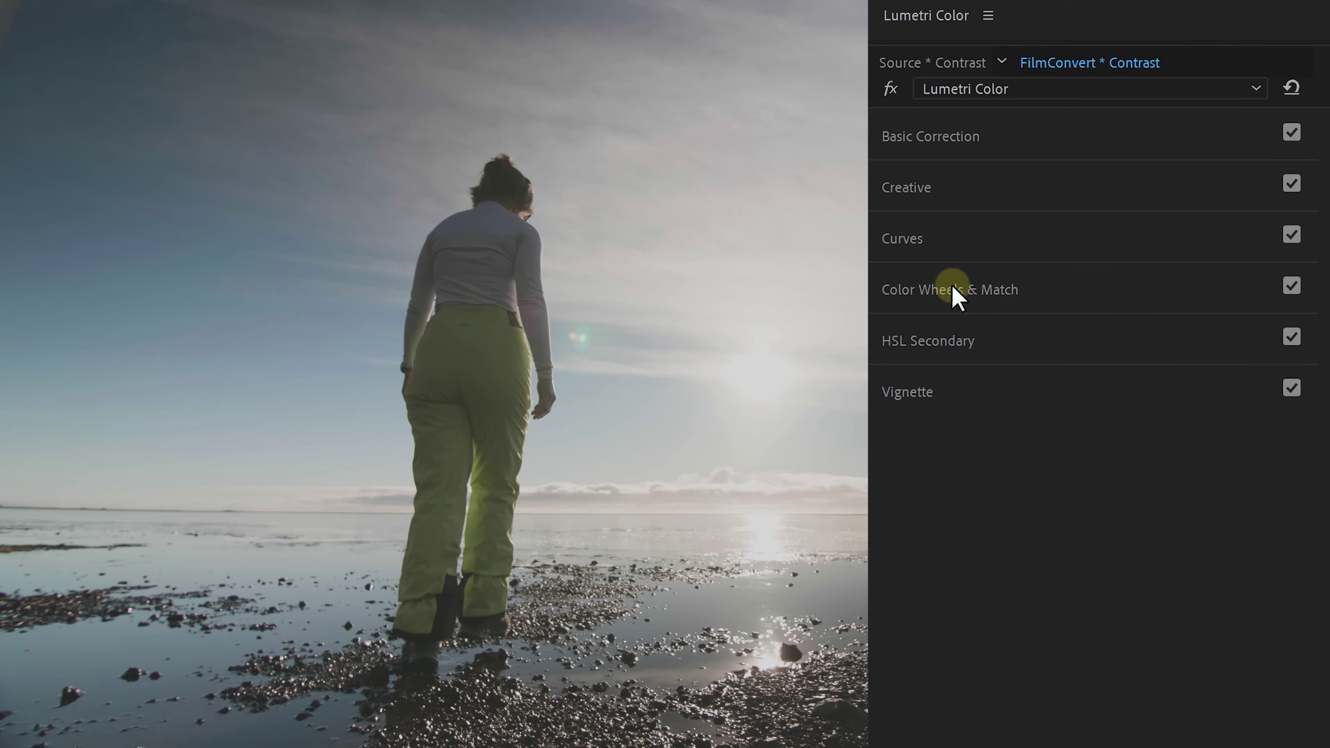
click(951, 290)
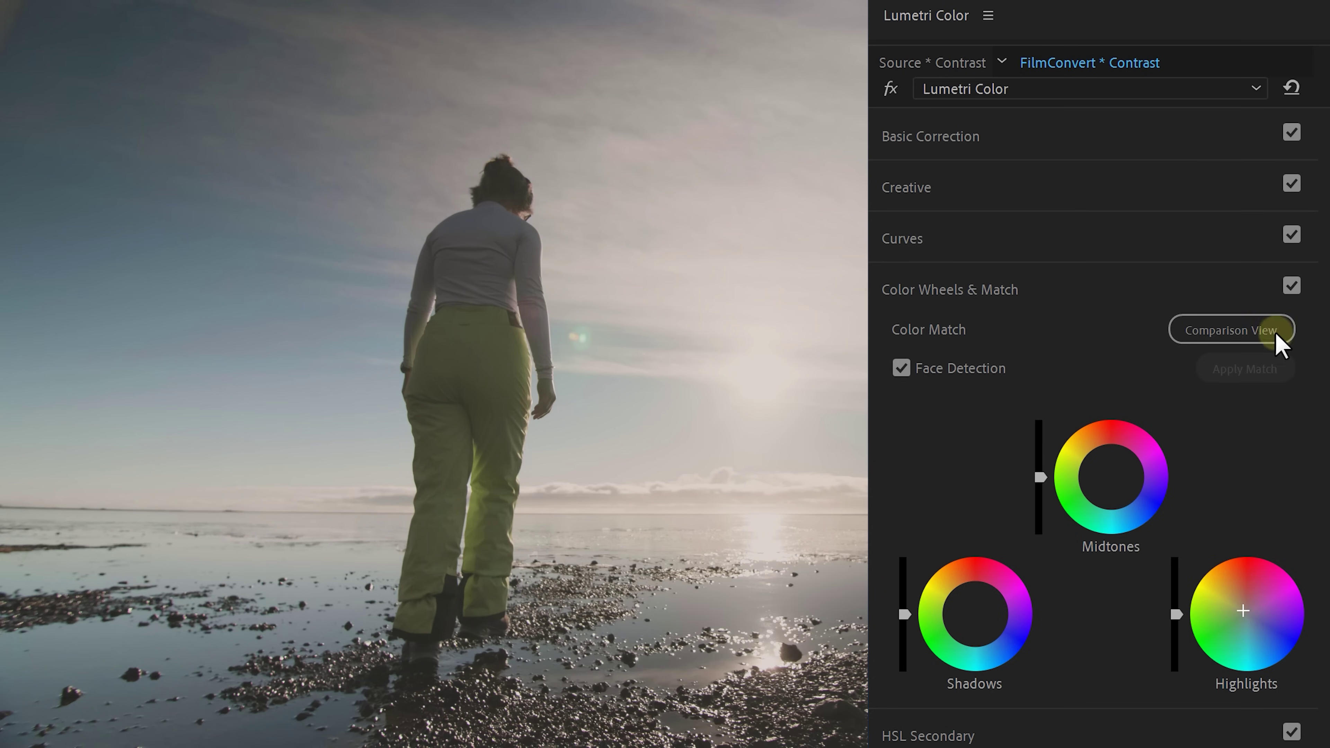
click(1291, 287)
click(1291, 287)
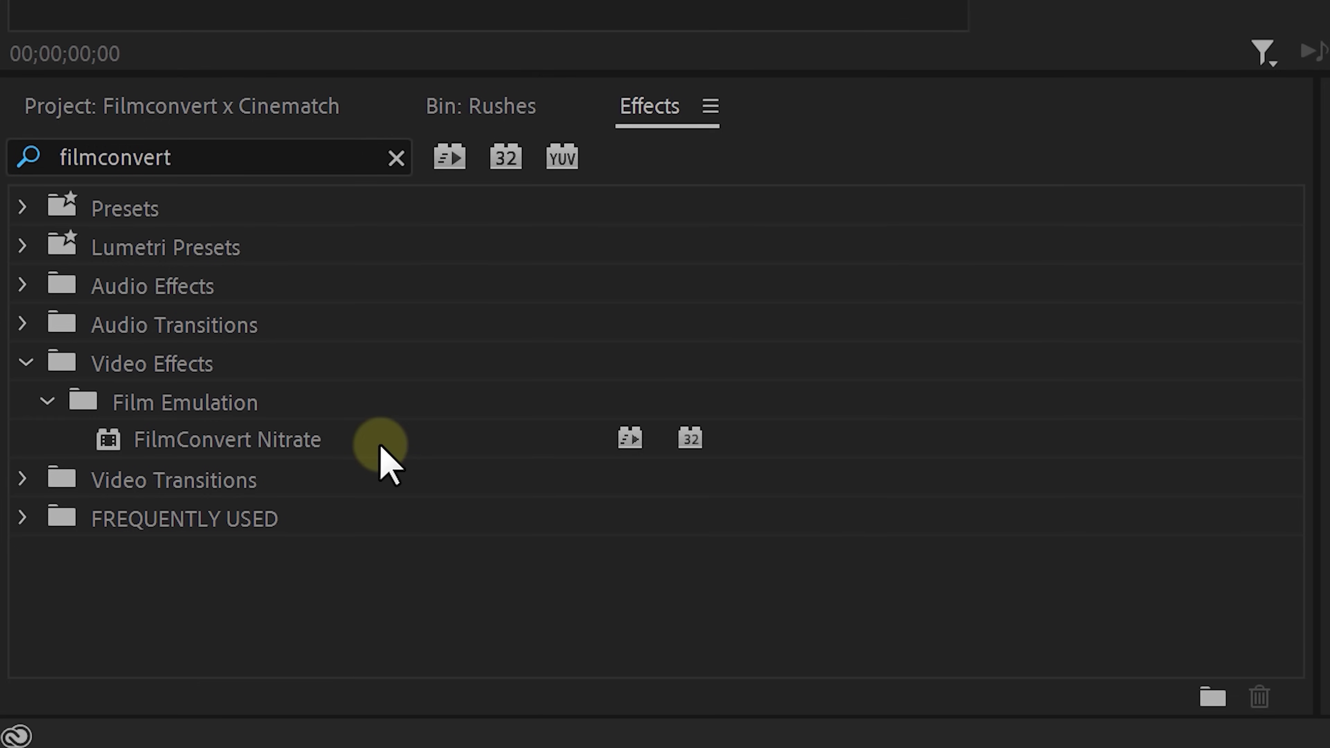
Apply FilmConvert Nitrate to the beach clip with camera Panasonic GH5 and the VLog L profile.
drag(381, 447, 617, 495)
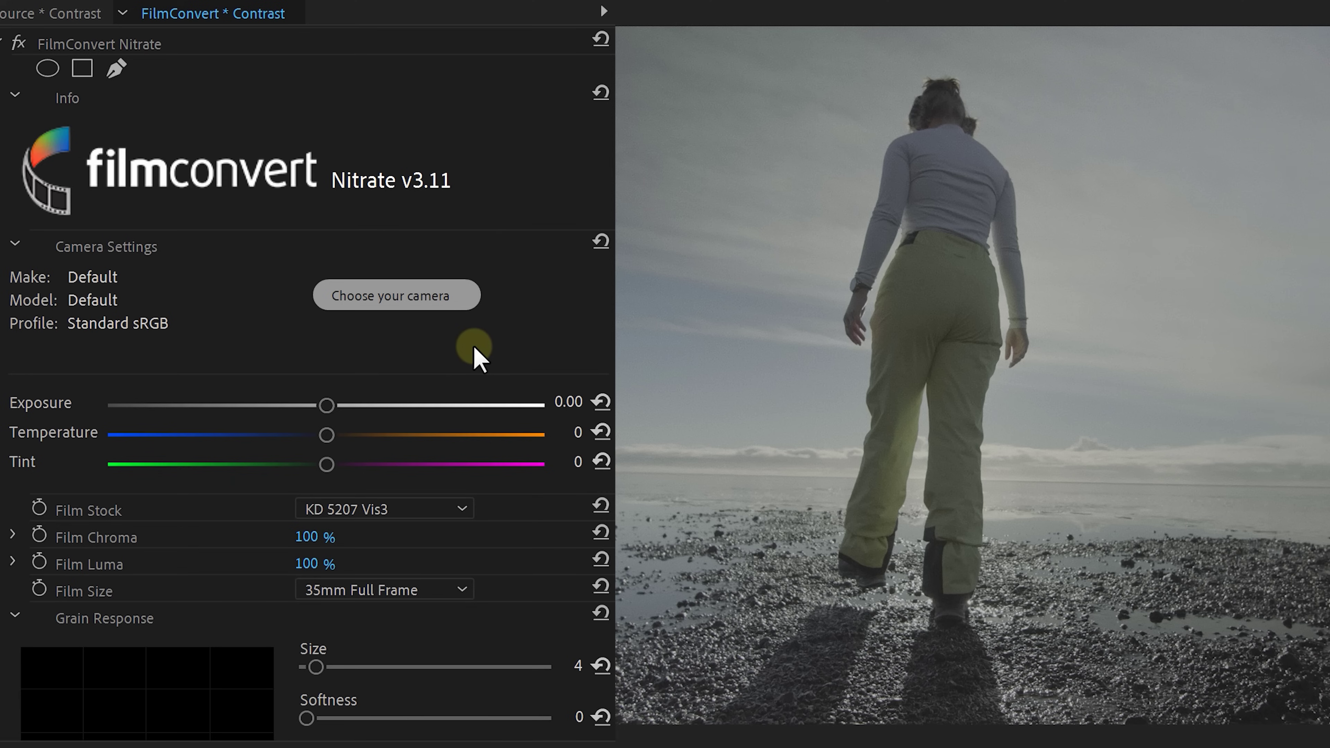
click(412, 306)
click(308, 255)
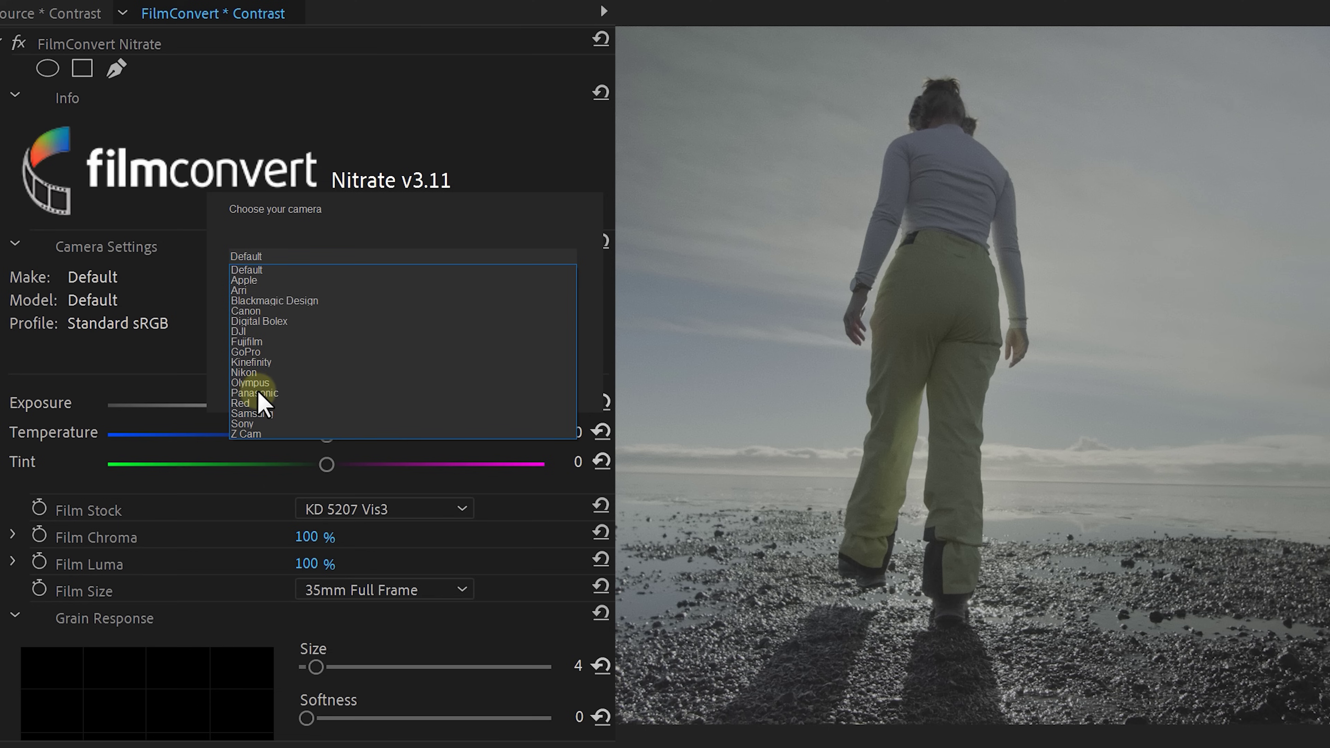
click(254, 392)
click(254, 296)
click(248, 381)
click(258, 334)
click(255, 429)
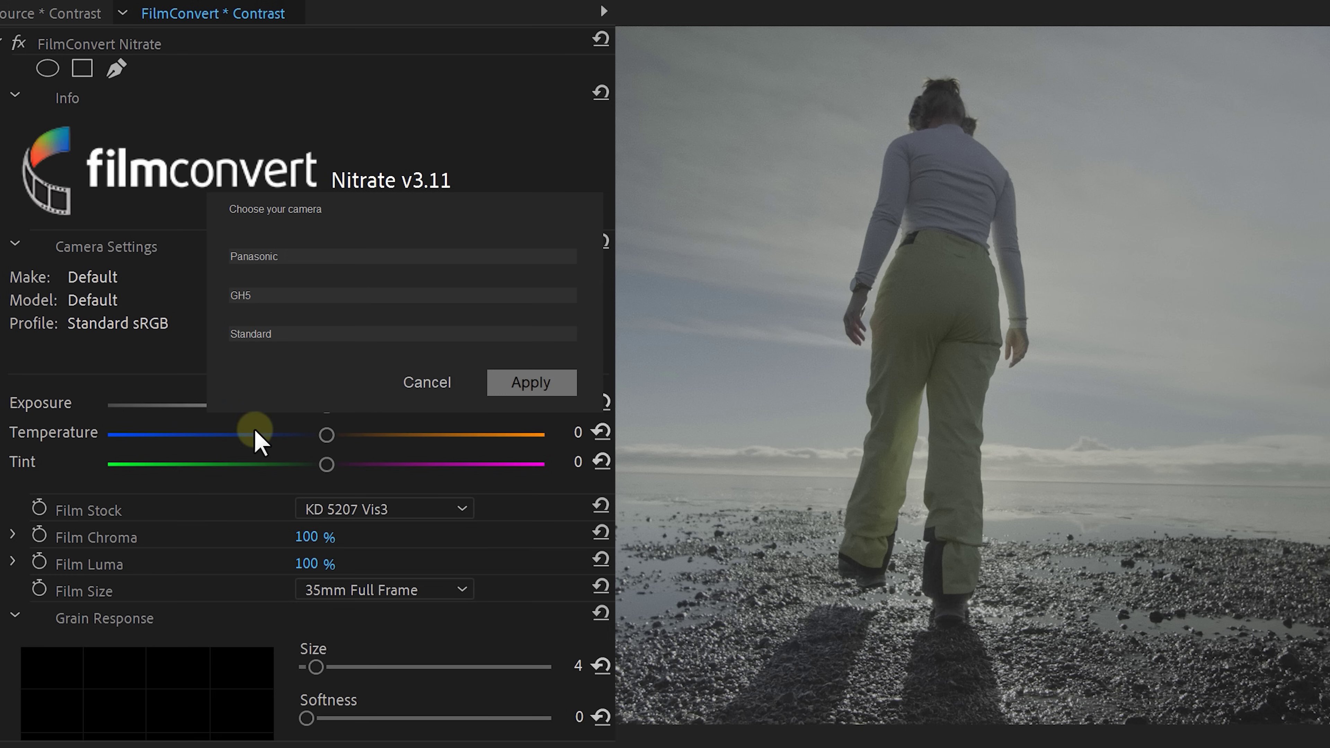
click(528, 385)
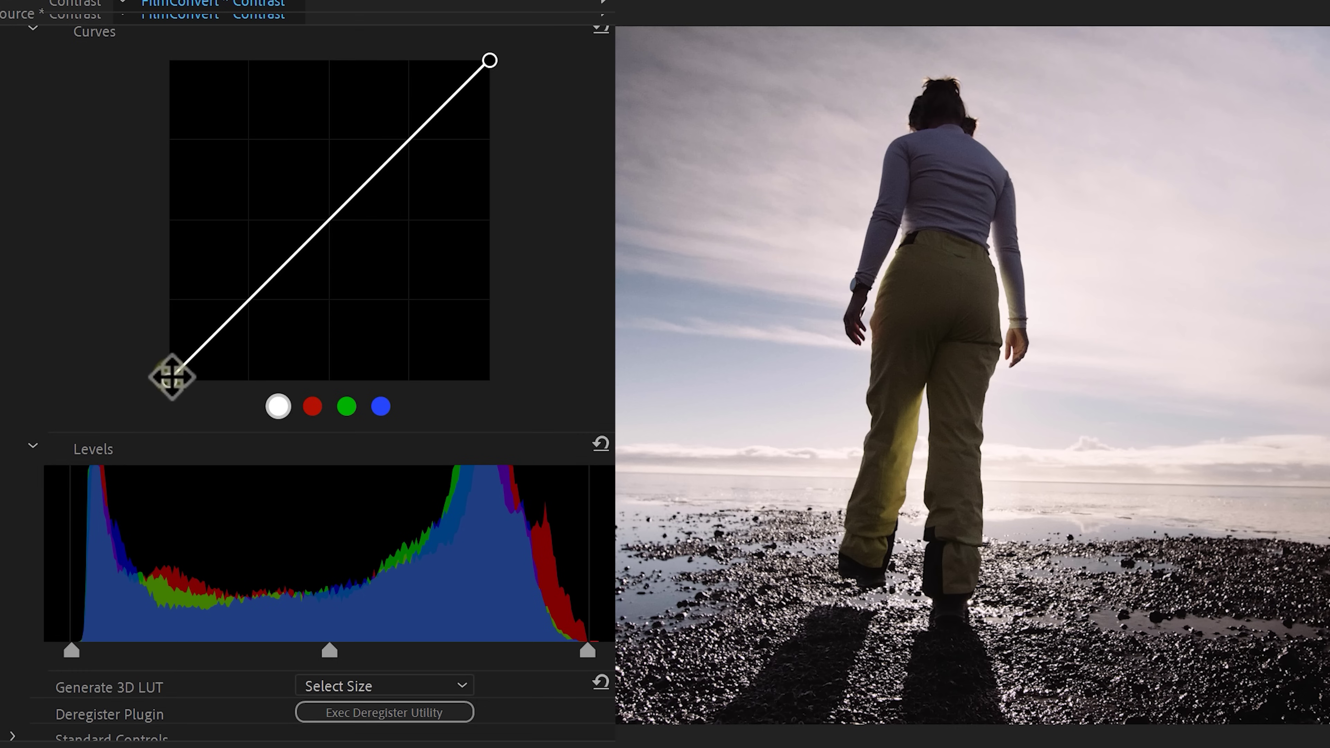
Raise the black point, lower the white point, add shadow and highlight curve points, and brighten Levels midtones.
drag(170, 379, 169, 365)
drag(490, 61, 491, 82)
drag(253, 290, 256, 297)
click(410, 154)
drag(489, 82, 490, 93)
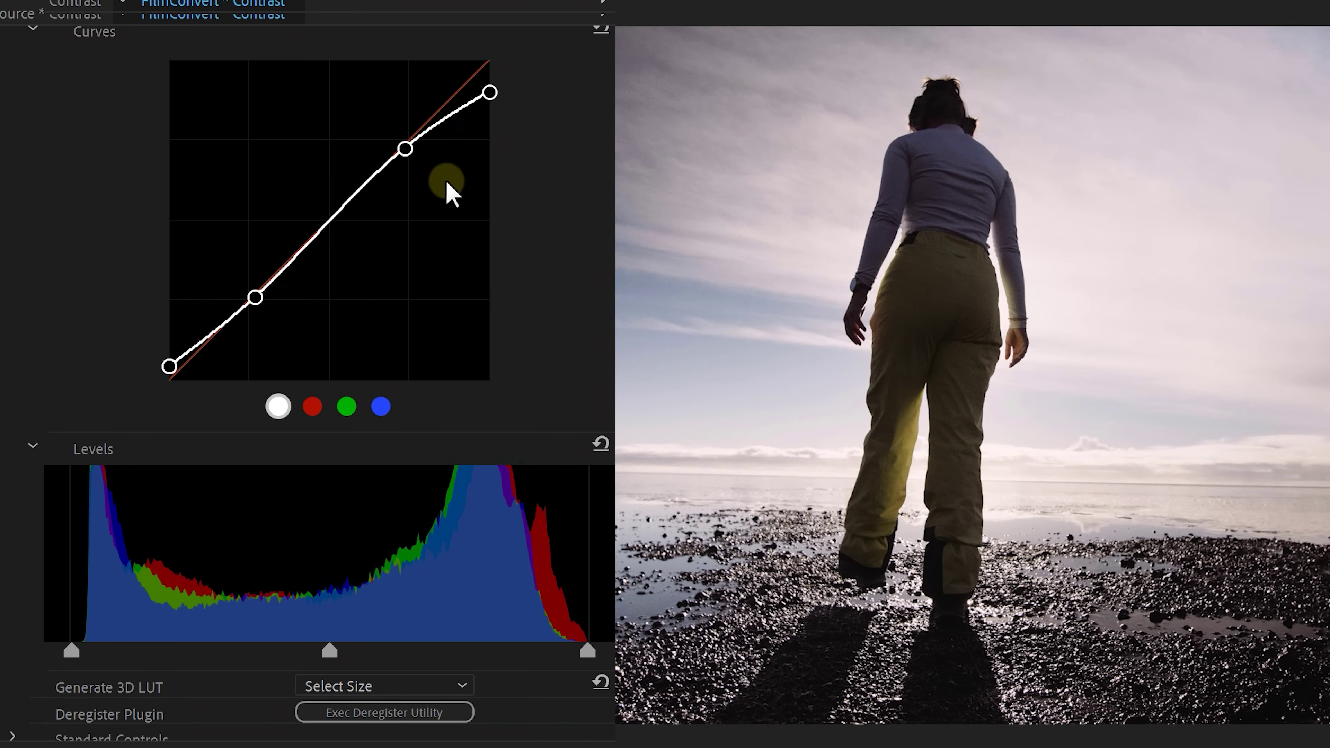
mouse_move(324, 650)
mouse_down()
mouse_move(295, 654)
mouse_move(345, 652)
mouse_move(305, 653)
mouse_move(318, 649)
mouse_up()
scroll(523, 433, up, 8)
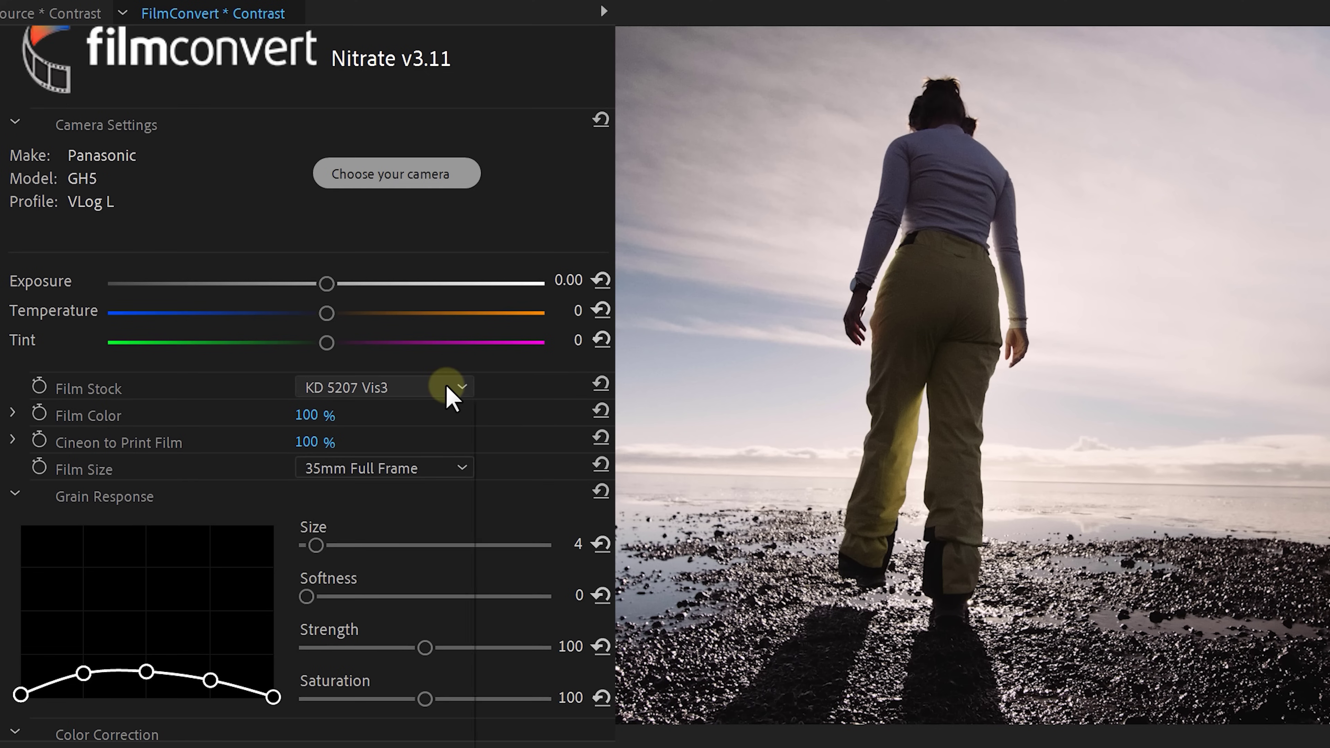
Choose the FJ 8563 RL film stock after trying FJ 8553 ET.
click(448, 388)
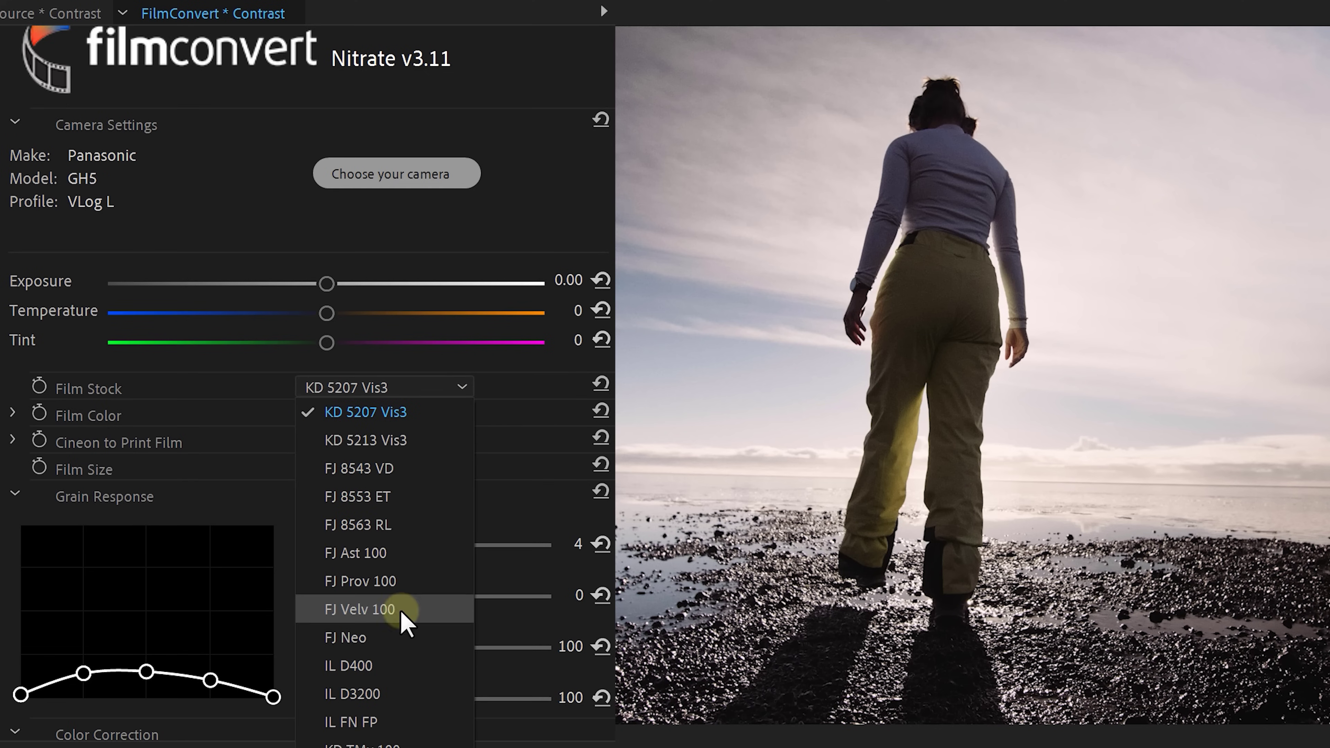
click(418, 495)
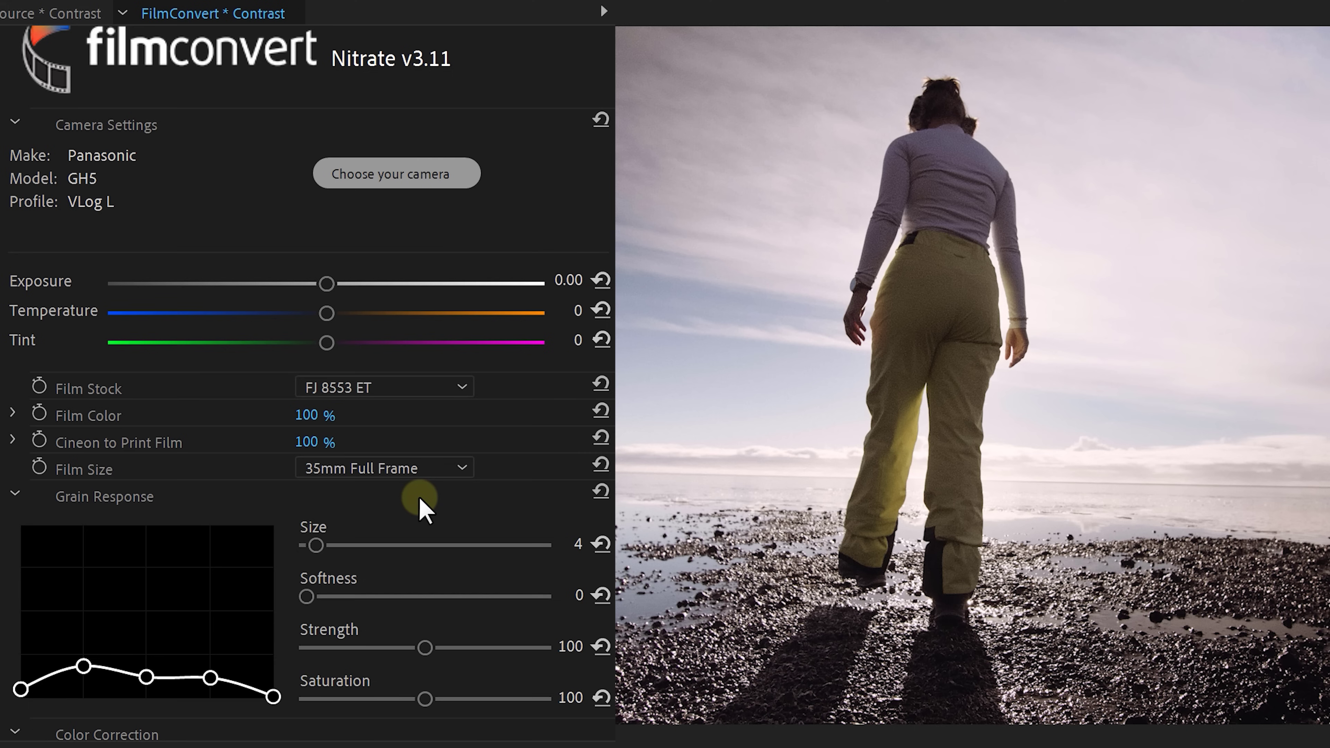
click(439, 388)
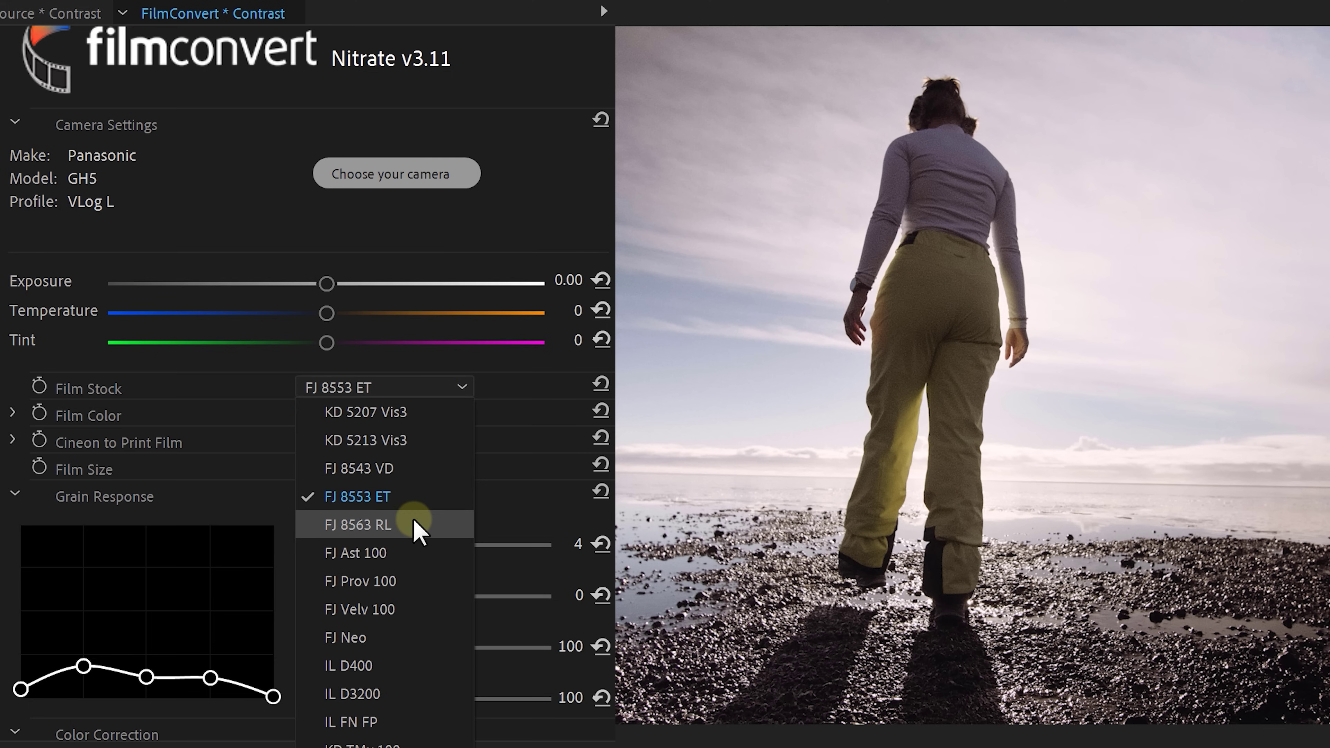
click(412, 523)
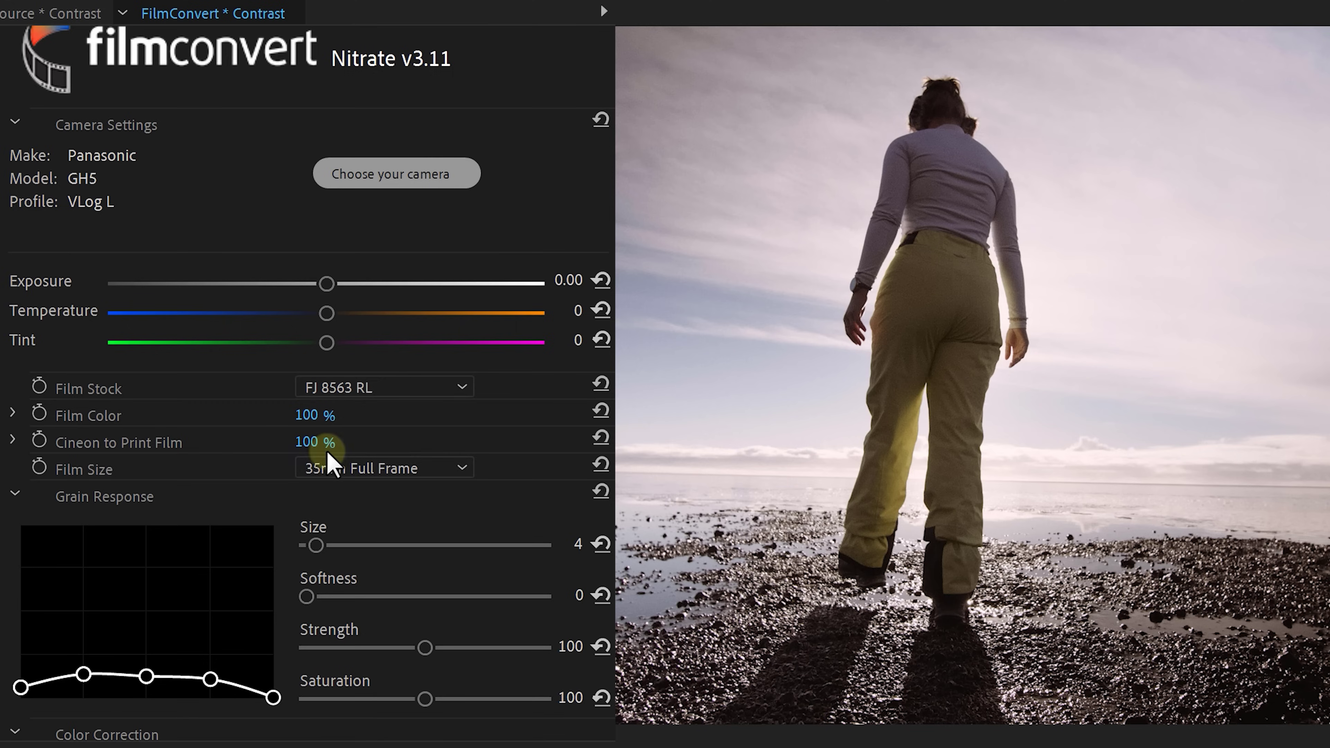
Set FilmConvert's film size to 8mm.
click(370, 467)
click(370, 489)
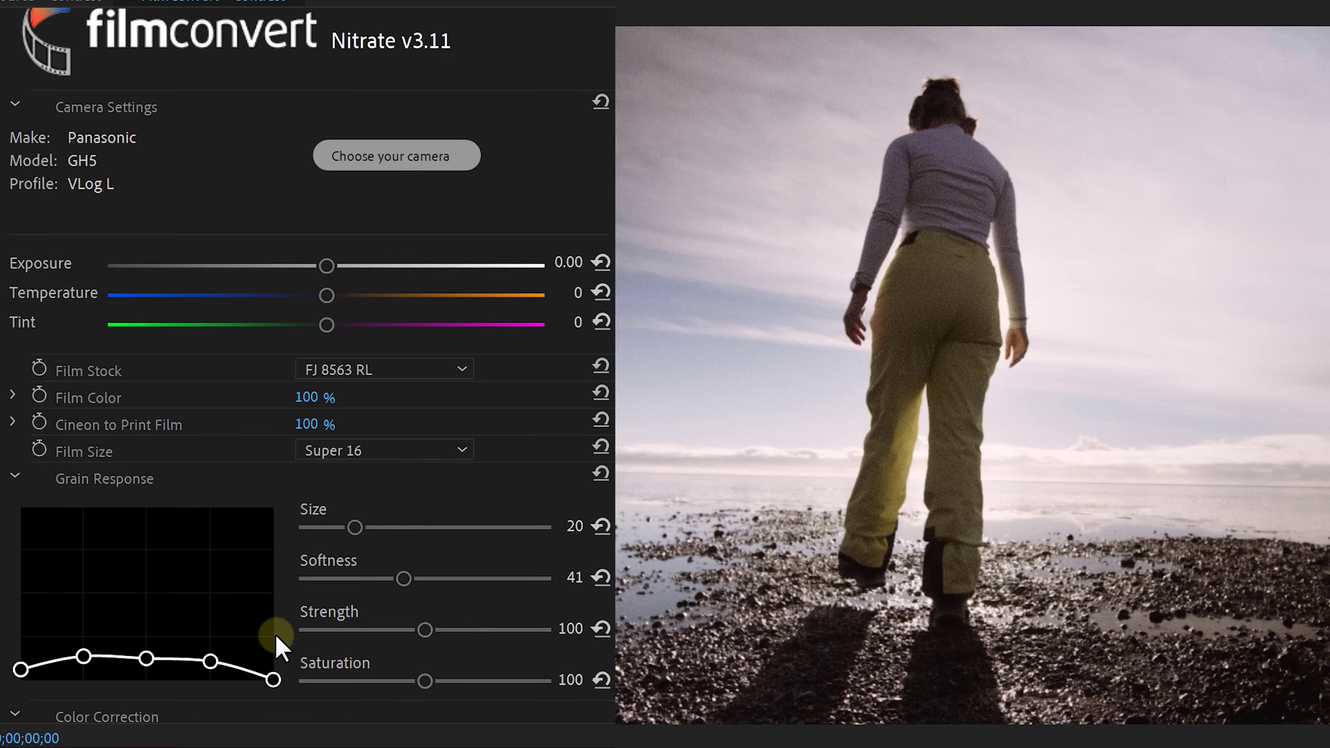
scroll(276, 638, down, 3)
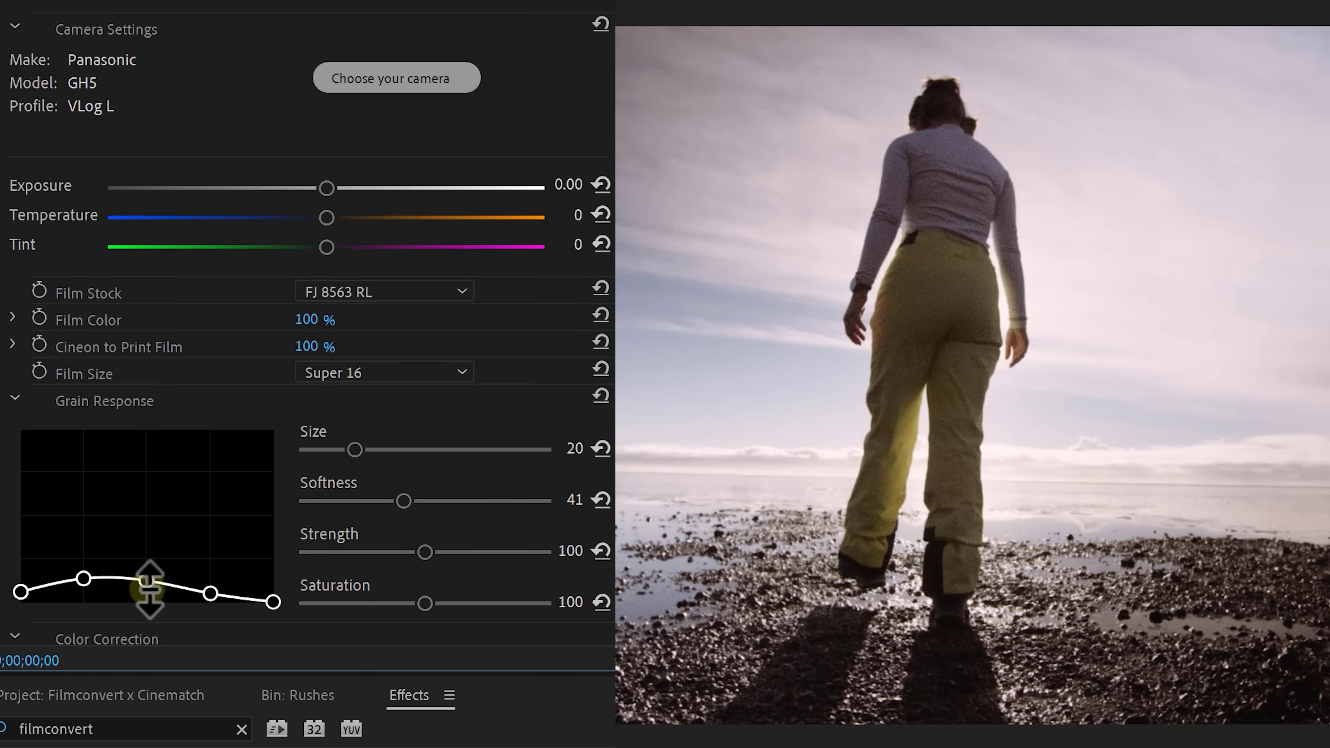
Raise a Grain Response curve point and bring the Noise effect toward the timeline.
drag(84, 554, 91, 581)
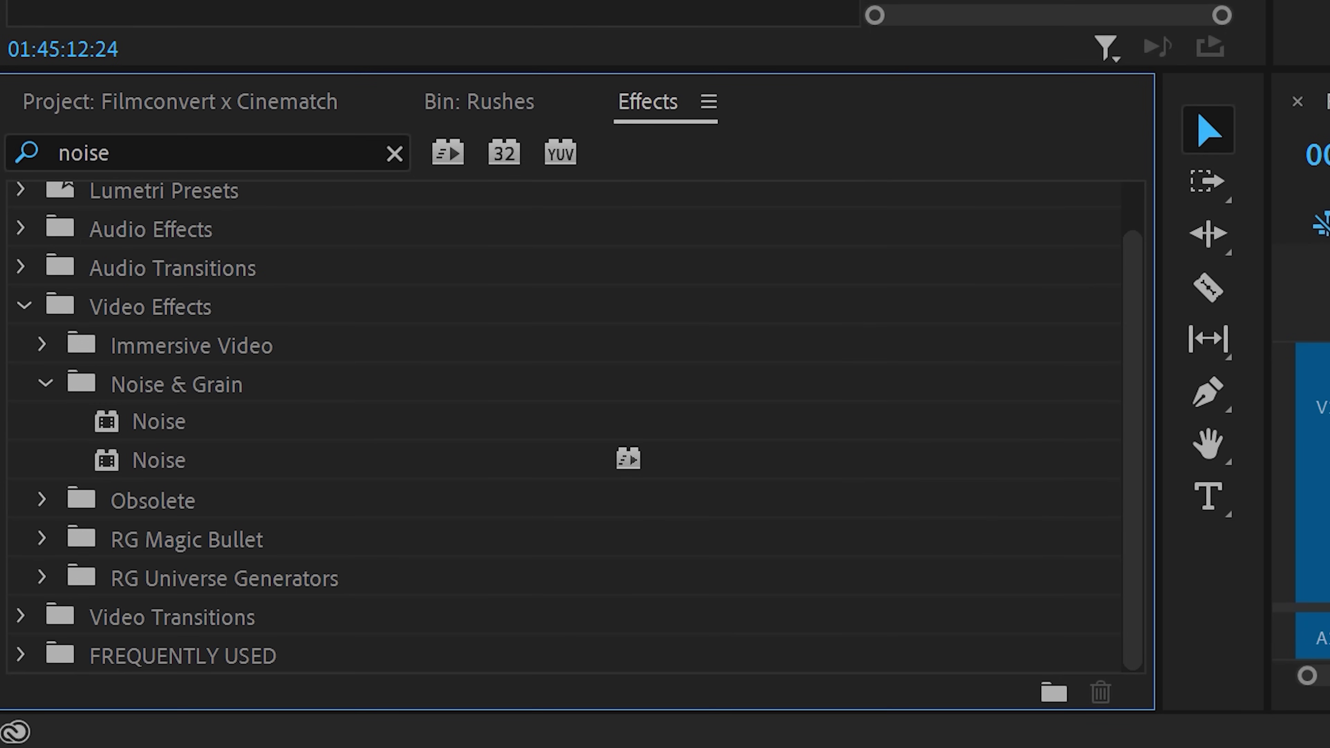
drag(128, 460, 1325, 362)
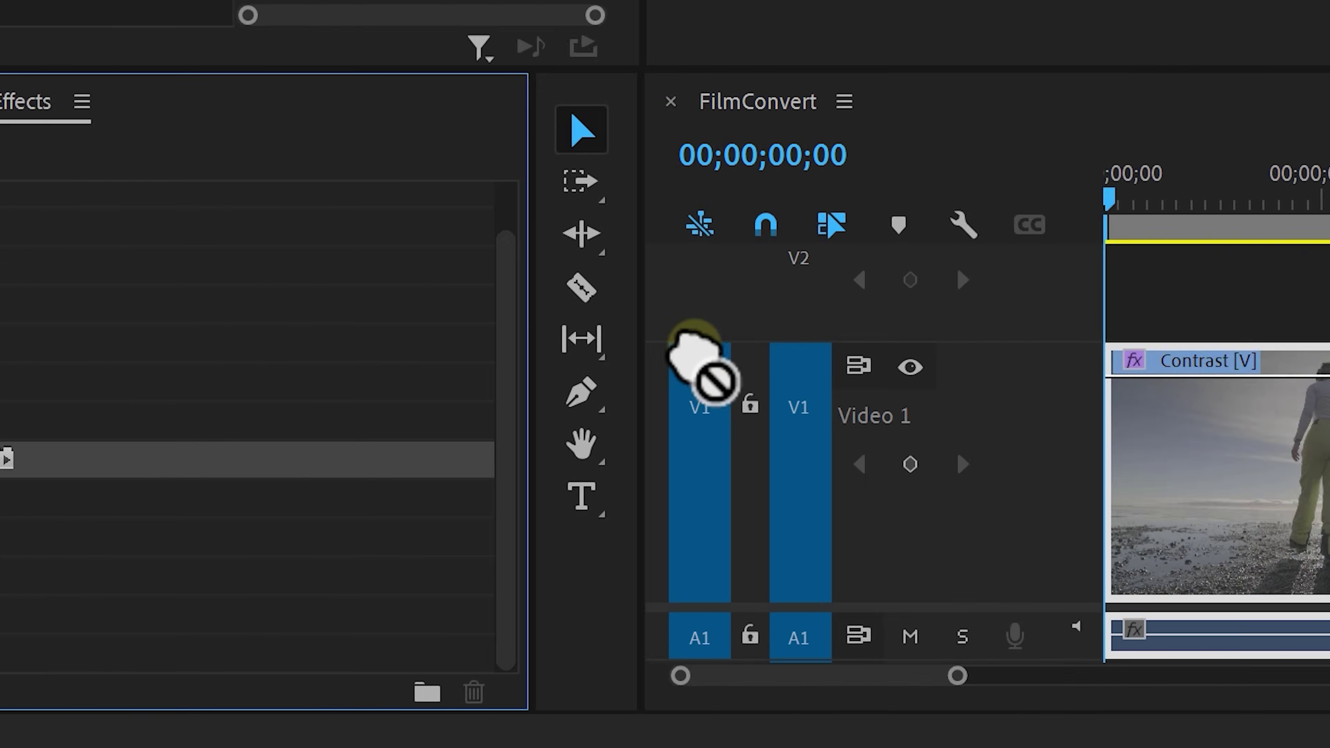
Apply the Noise effect to the Contrast clip and set Amount of Noise to 10.
drag(693, 356, 1329, 451)
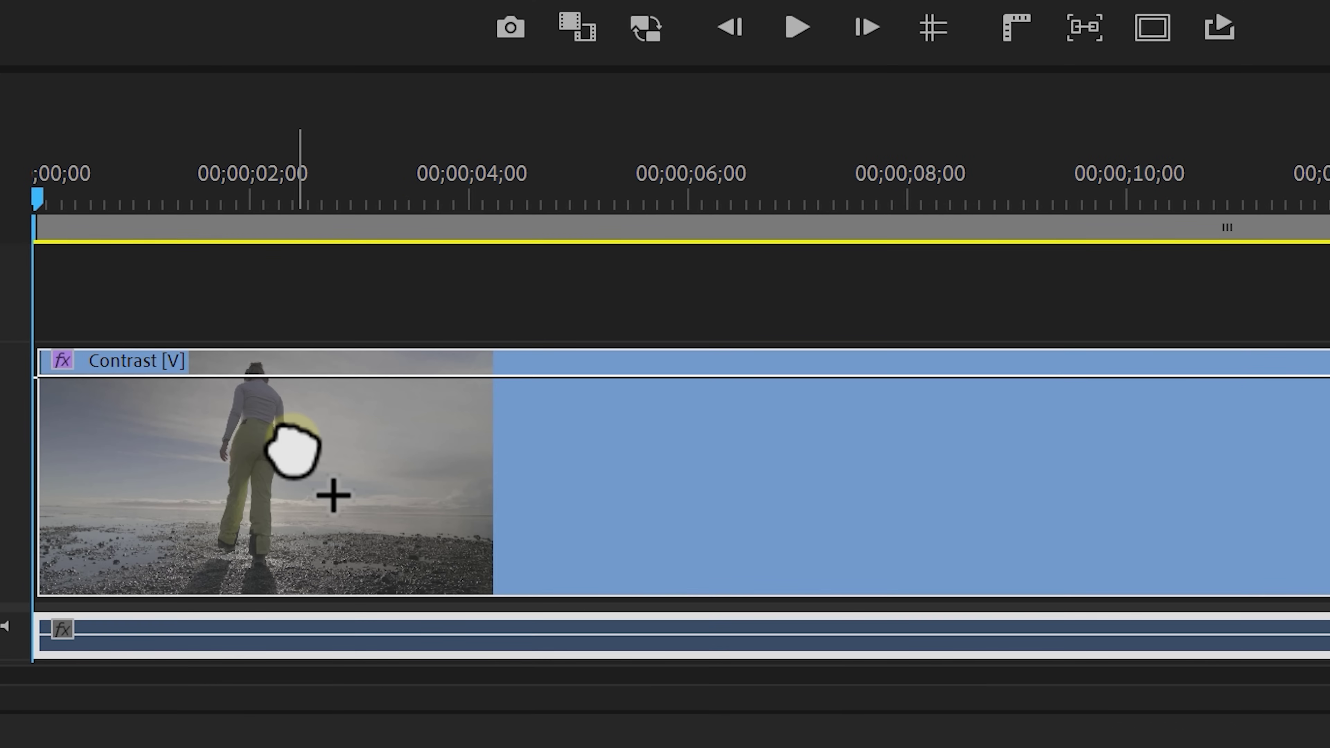
drag(293, 452, 293, 451)
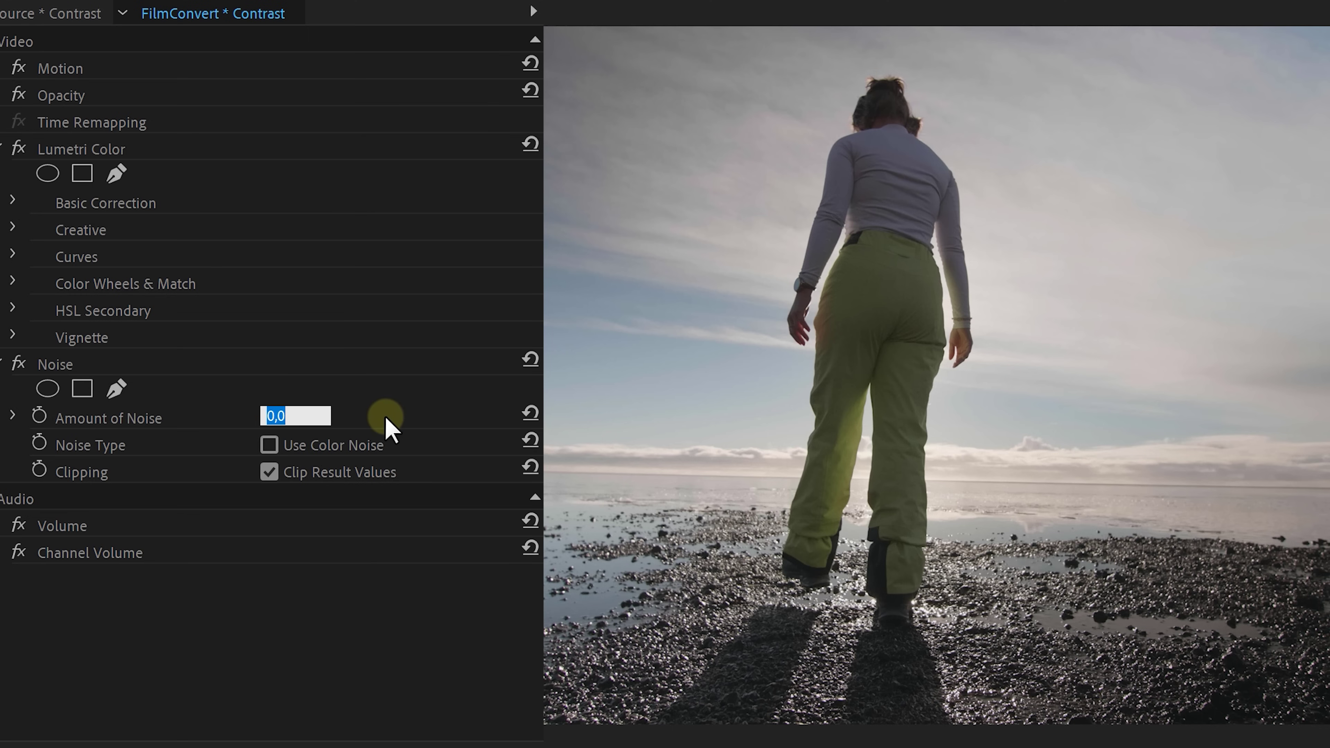
text(10)
key(Return)
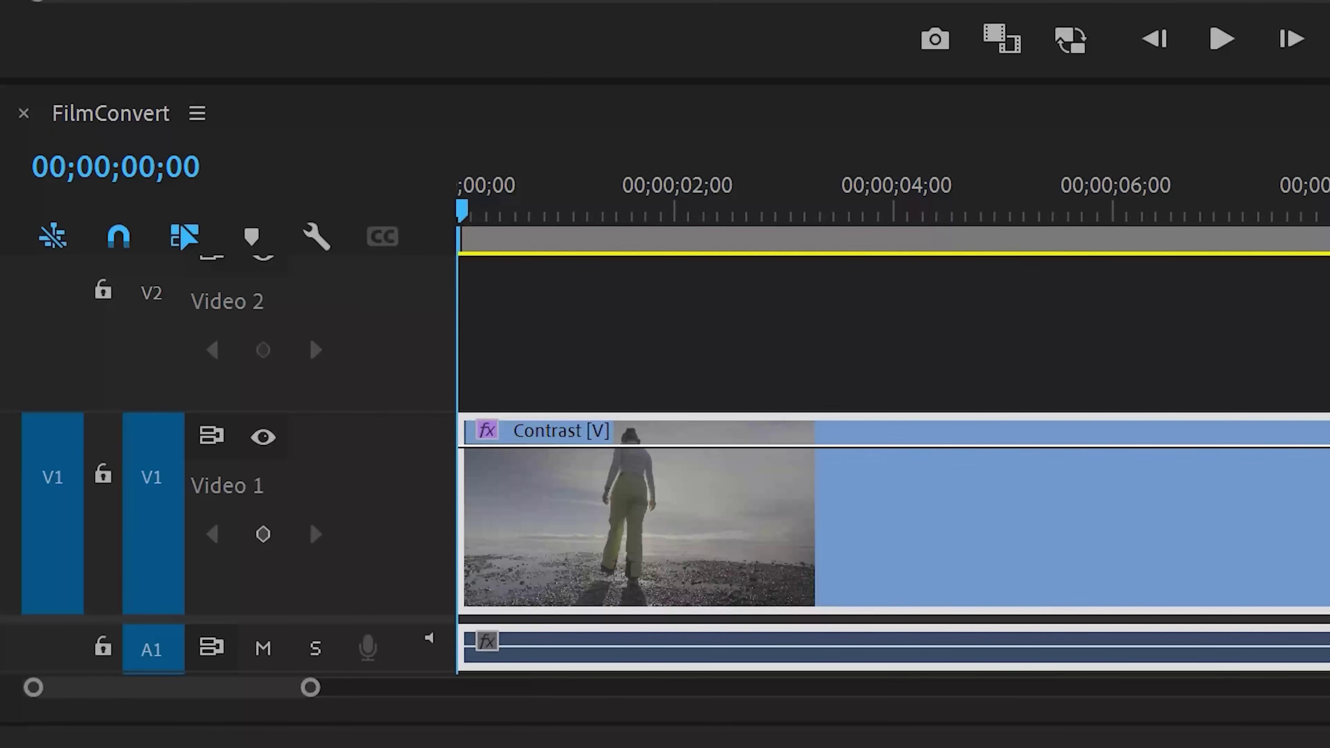
Put the grain clip on V2 with Overlay blend mode and 51 % opacity.
drag(309, 336, 451, 333)
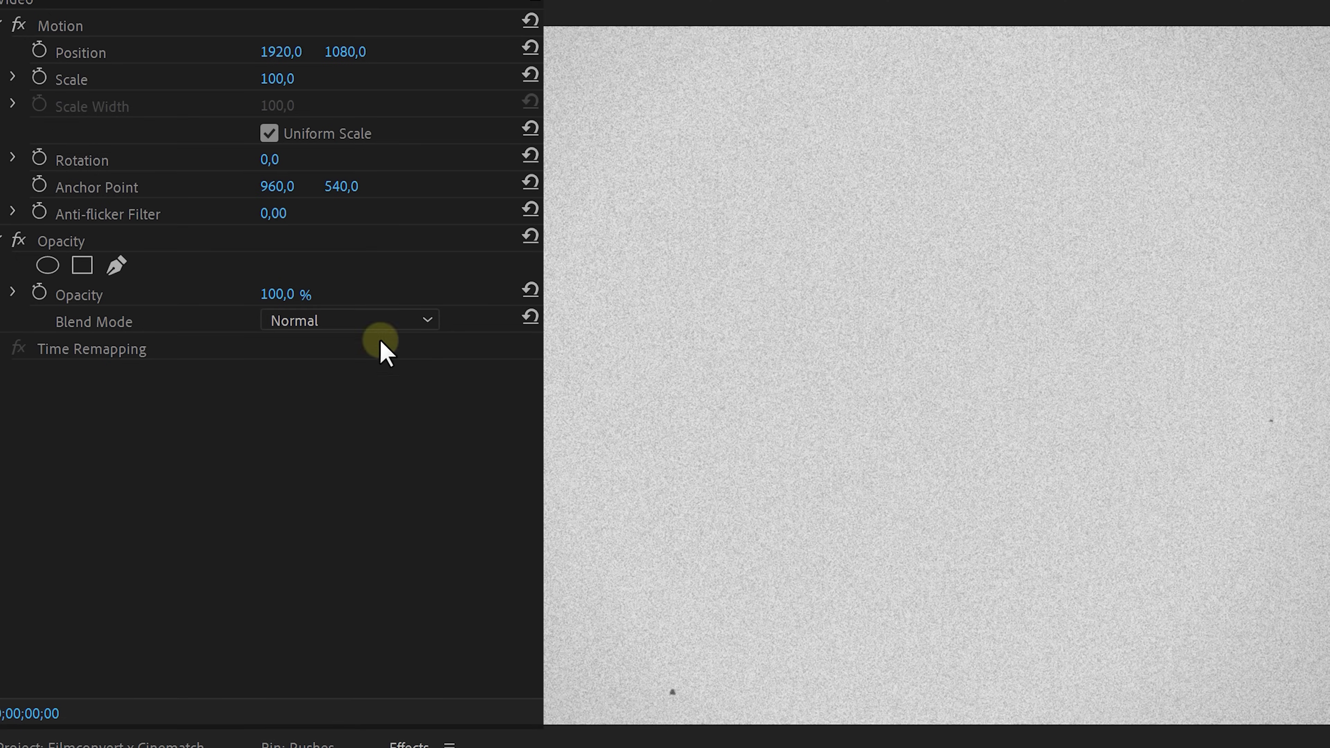
click(379, 321)
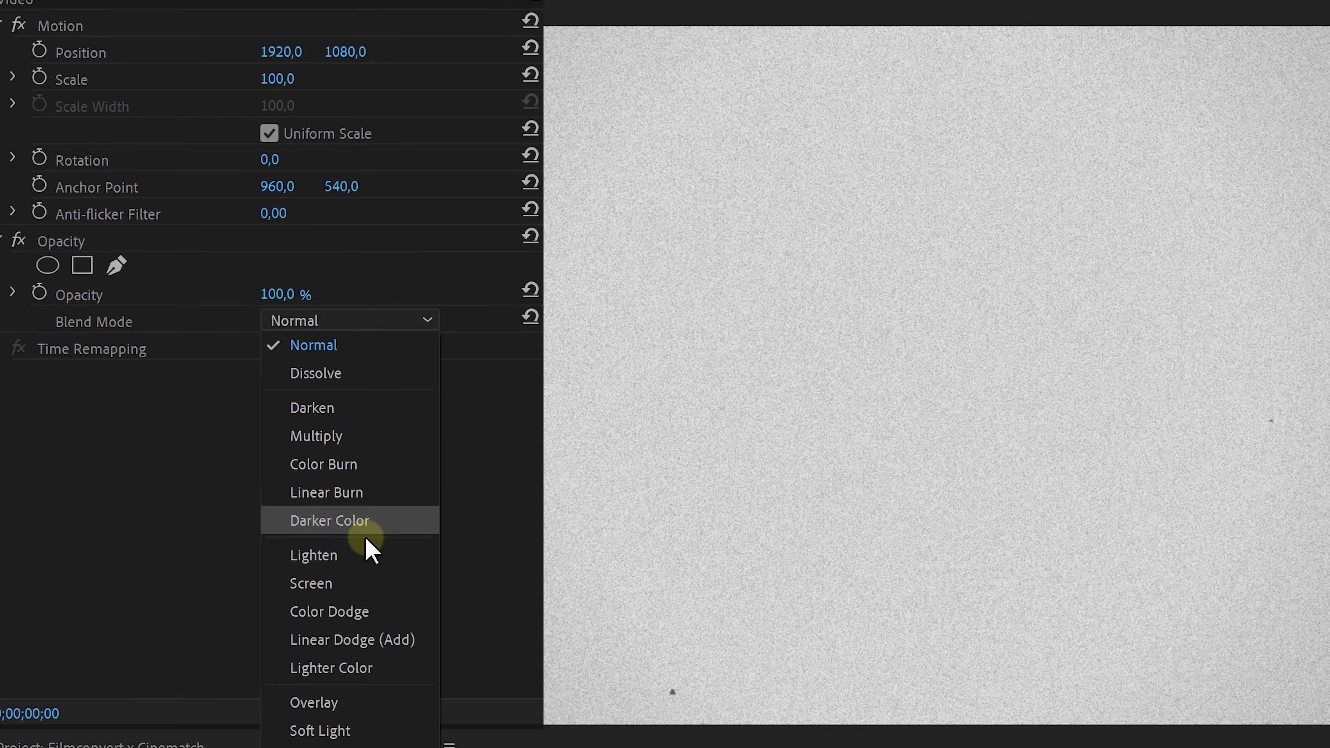
click(346, 703)
drag(142, 294, 115, 294)
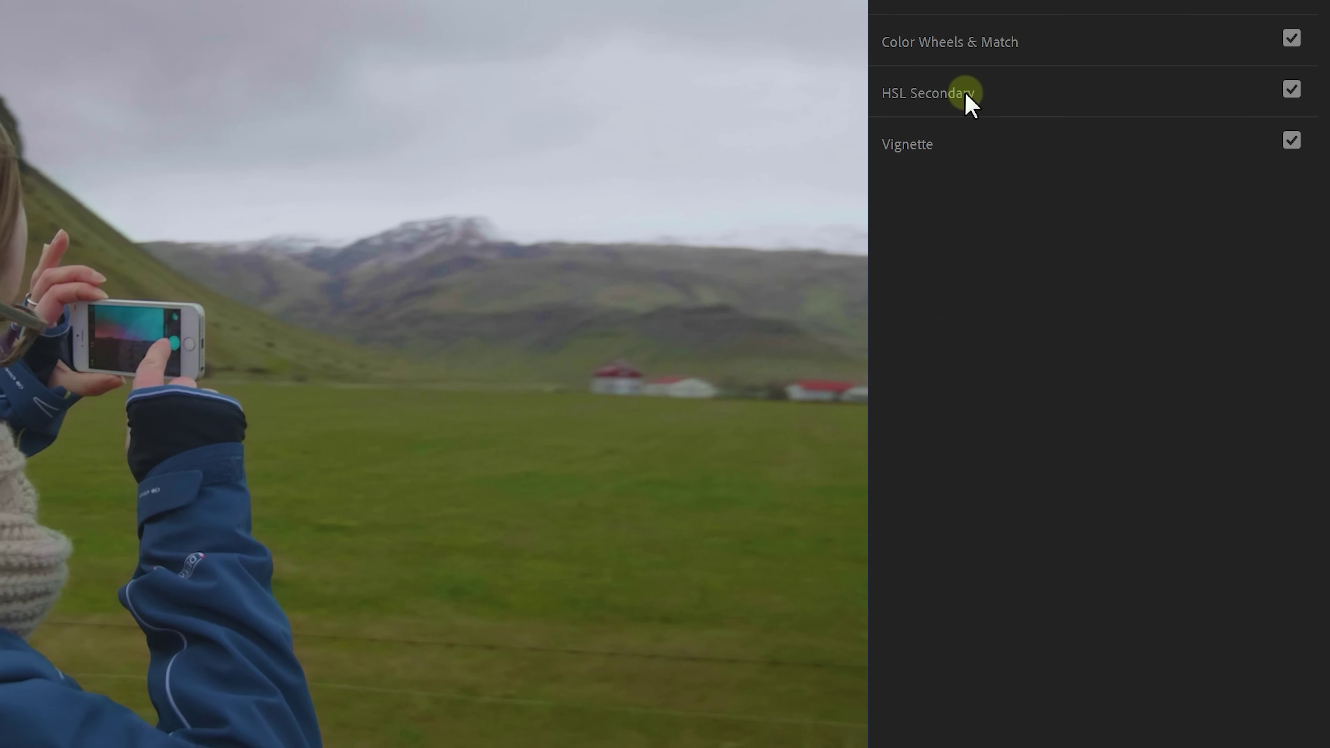
Sample the green grass with the HSL Secondary eyedropper and turn on the Color/Gray preview.
click(965, 91)
click(1014, 170)
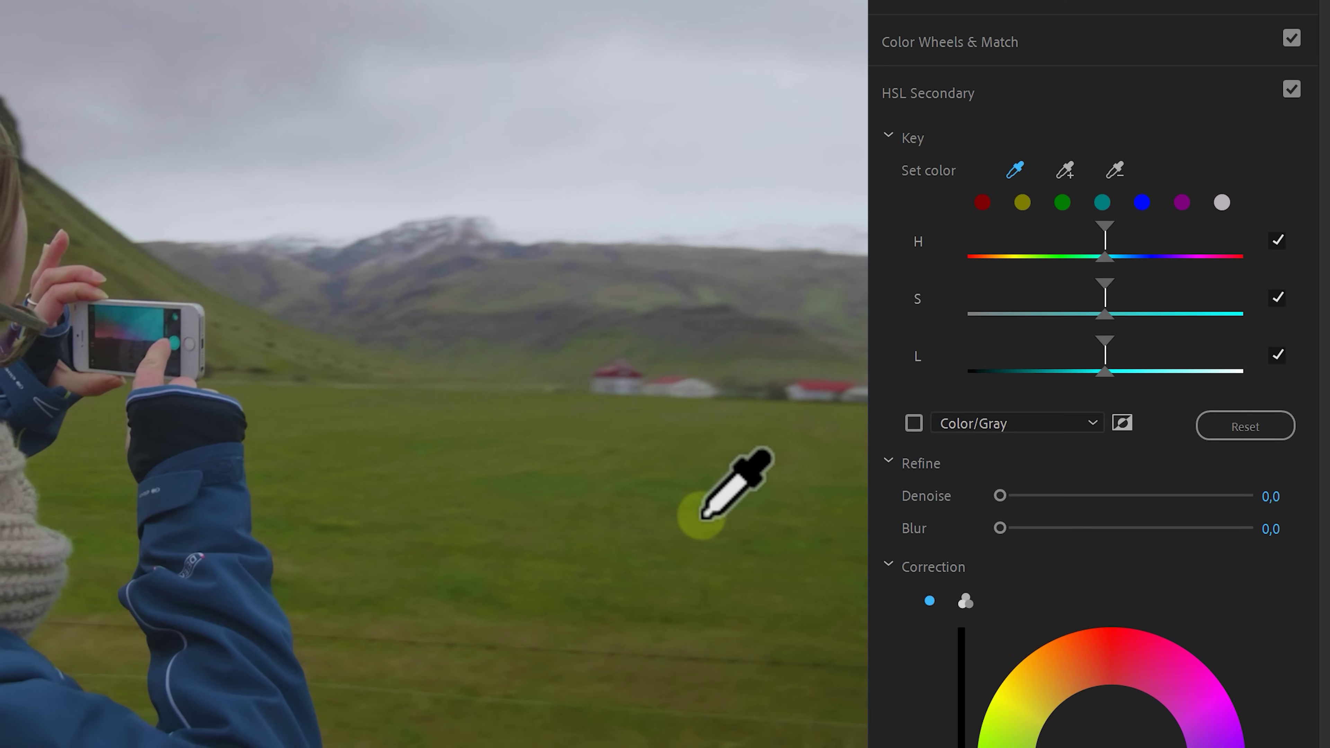
click(704, 505)
click(914, 423)
Widen the grass key's saturation and luminance ranges, shift its hue, raise Blur, and start correcting its colour.
drag(1088, 285, 1144, 293)
drag(1053, 344, 1094, 343)
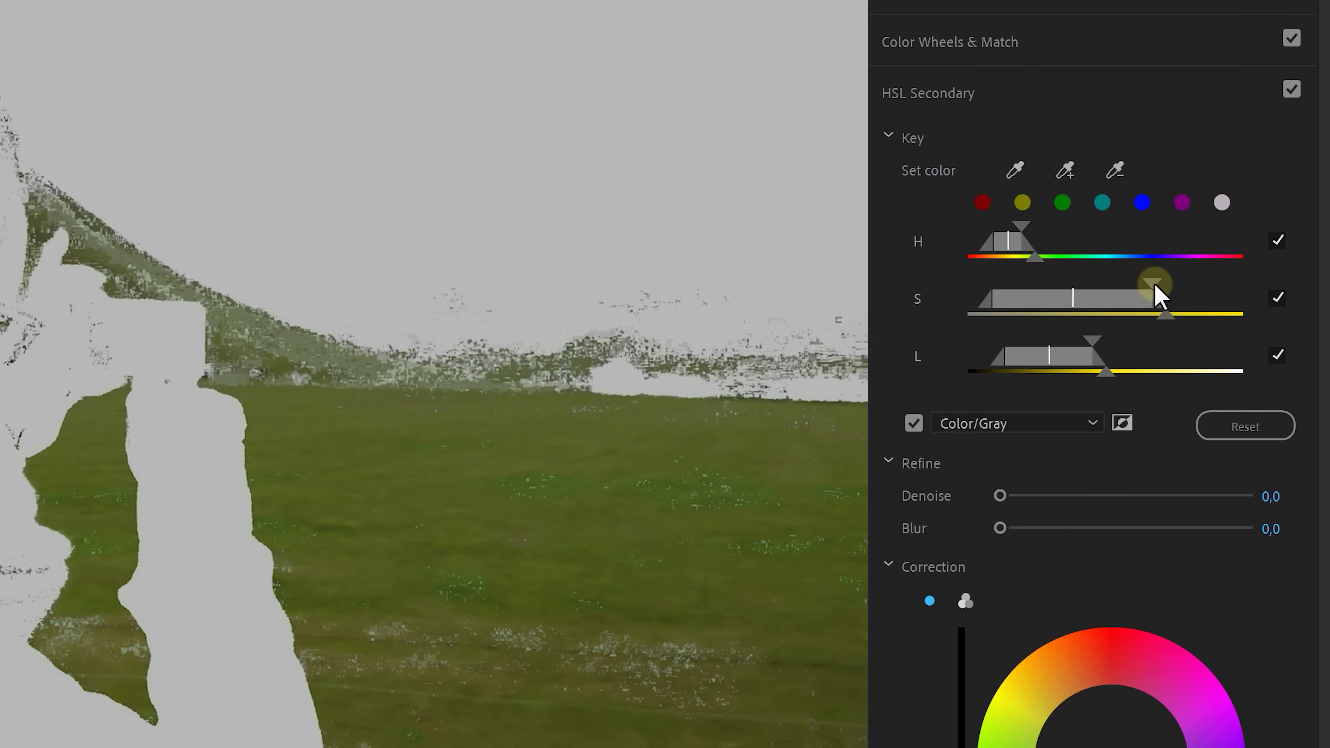
mouse_move(1024, 235)
mouse_down()
mouse_move(1006, 240)
mouse_move(1021, 256)
mouse_up()
drag(1000, 528, 1043, 528)
drag(1056, 506, 1075, 516)
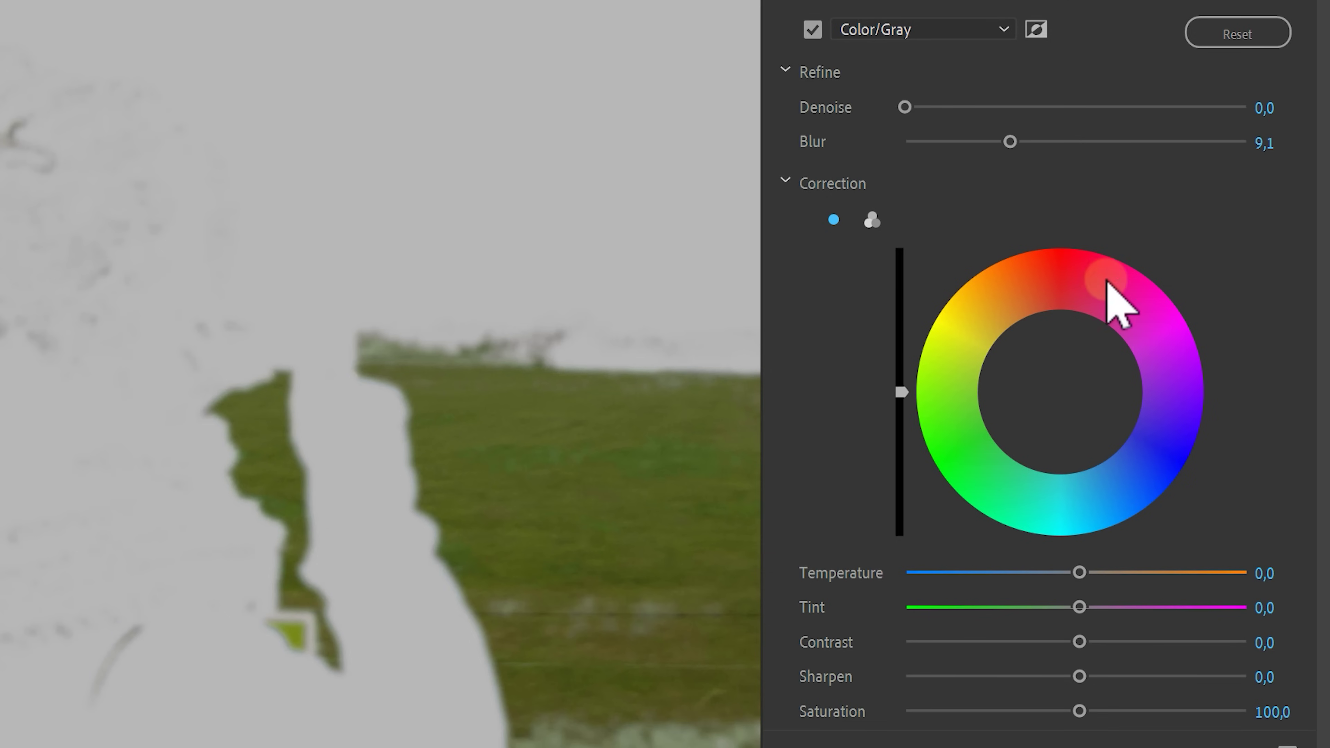
click(1058, 394)
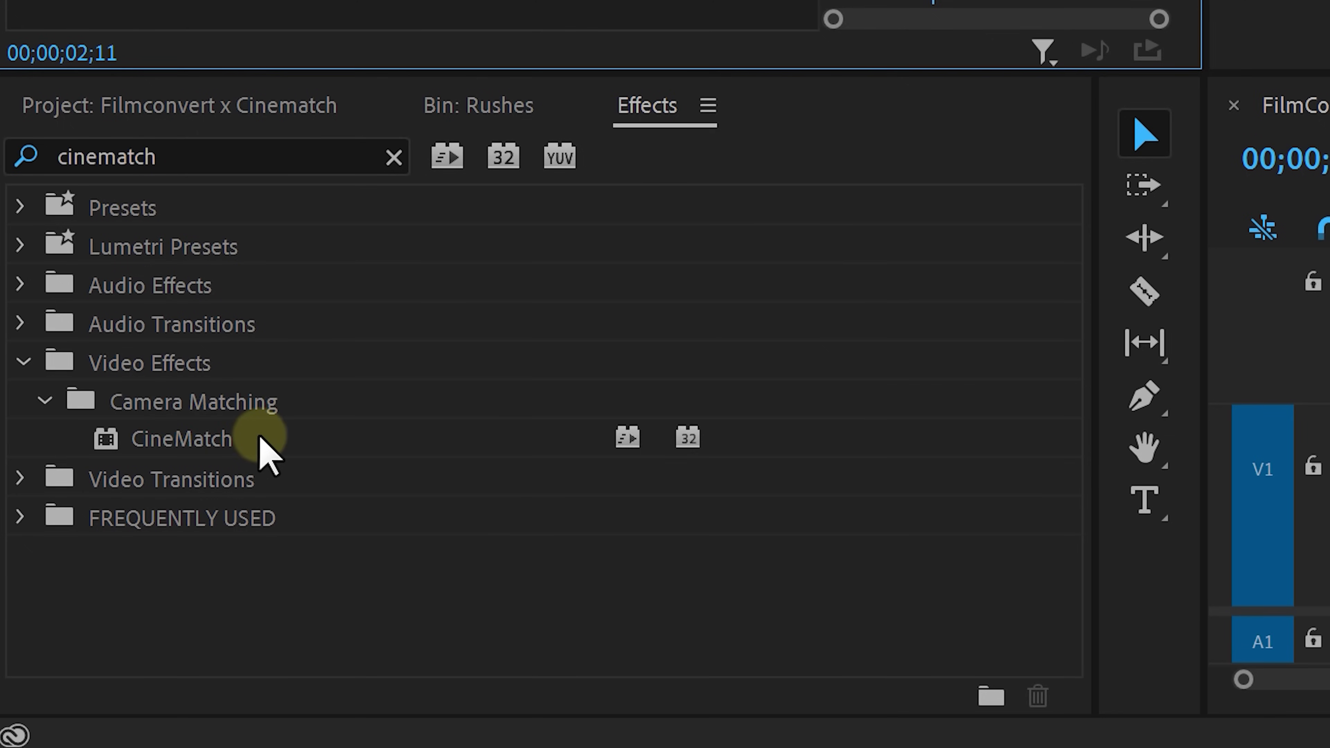
Apply the CineMatch effect to the clip on Video 1.
click(260, 440)
drag(260, 440, 1329, 501)
drag(625, 503, 623, 505)
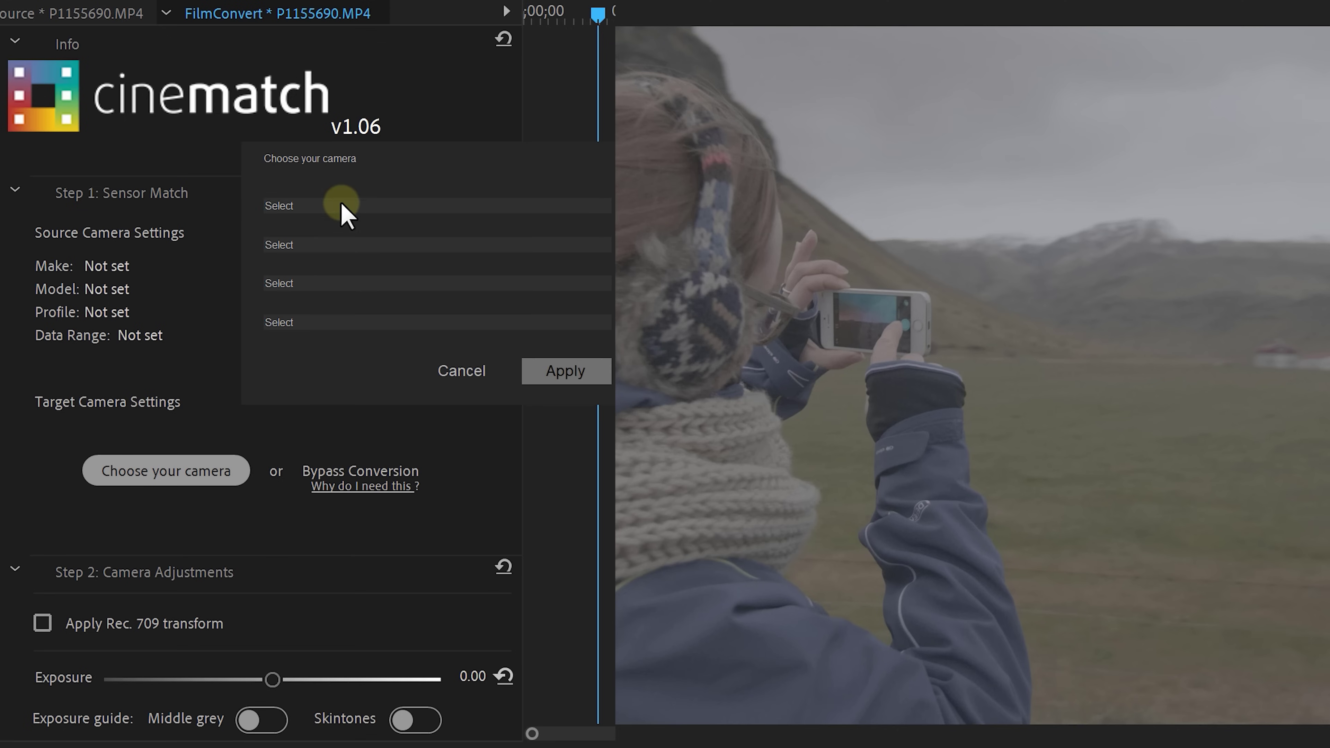
Set CineMatch's source camera to Panasonic GH5, V-Log L, Limited range.
click(341, 208)
click(309, 321)
click(290, 305)
click(307, 291)
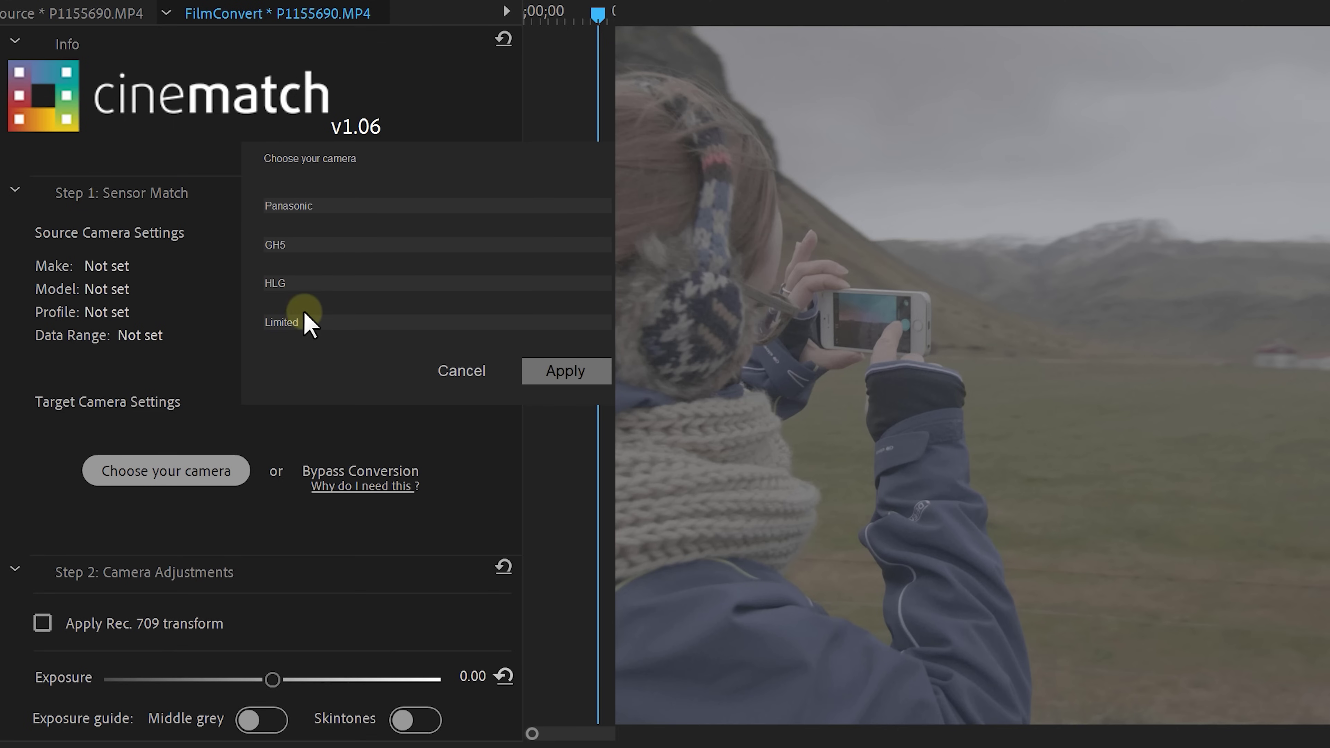
click(524, 370)
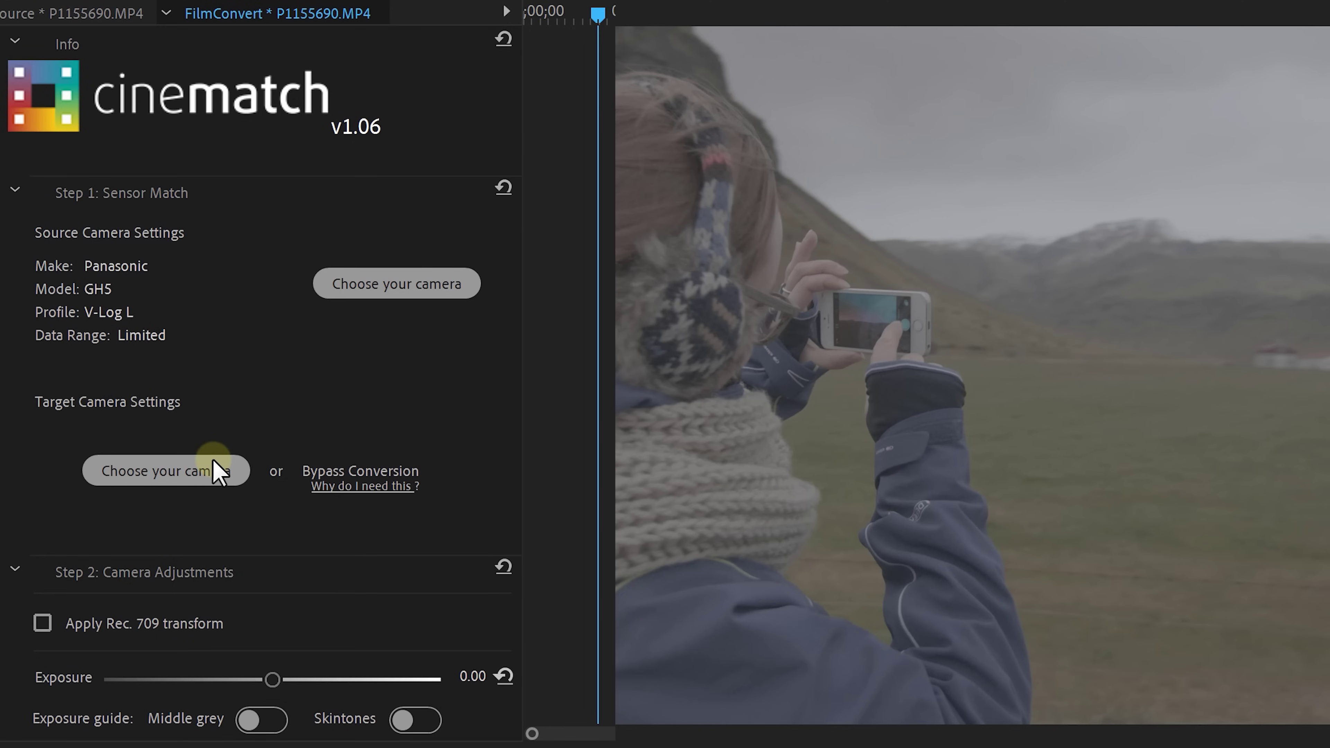
Choose ARRI as the target camera make, so ALEXA and LogC fill in.
click(213, 460)
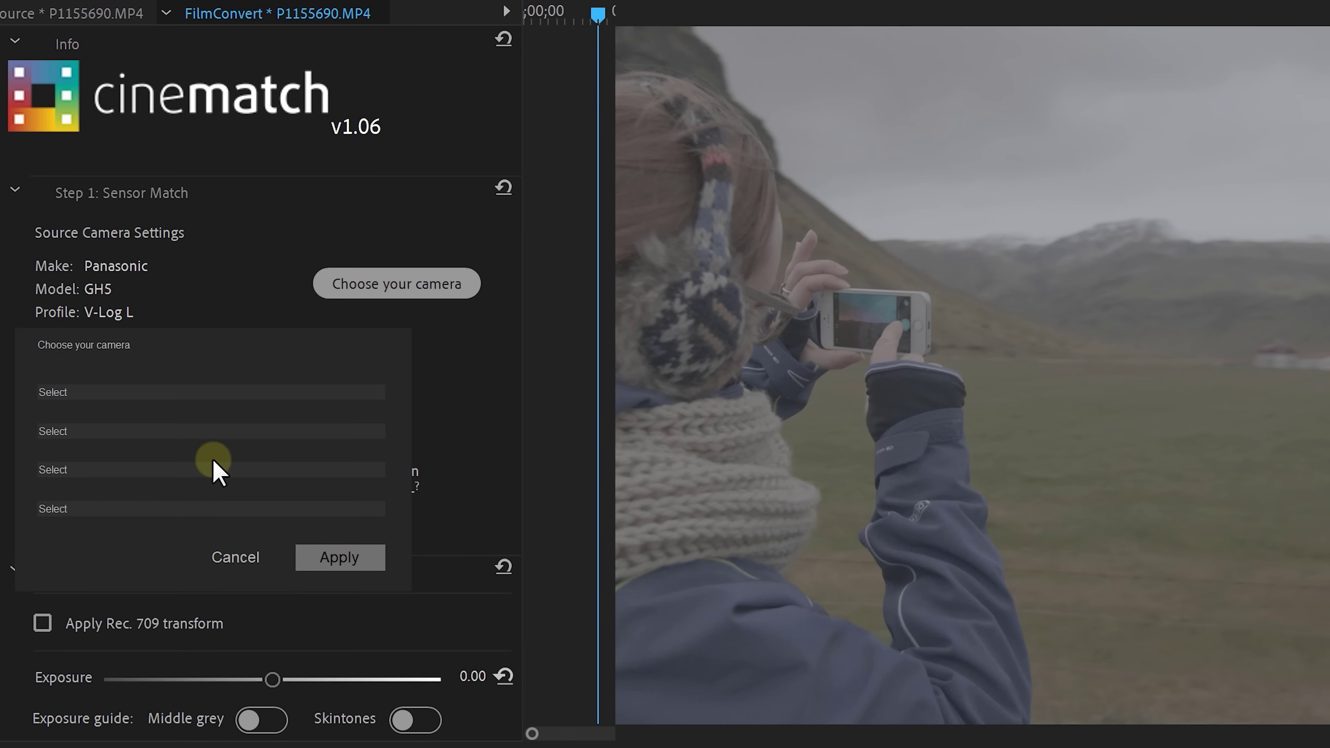
click(183, 393)
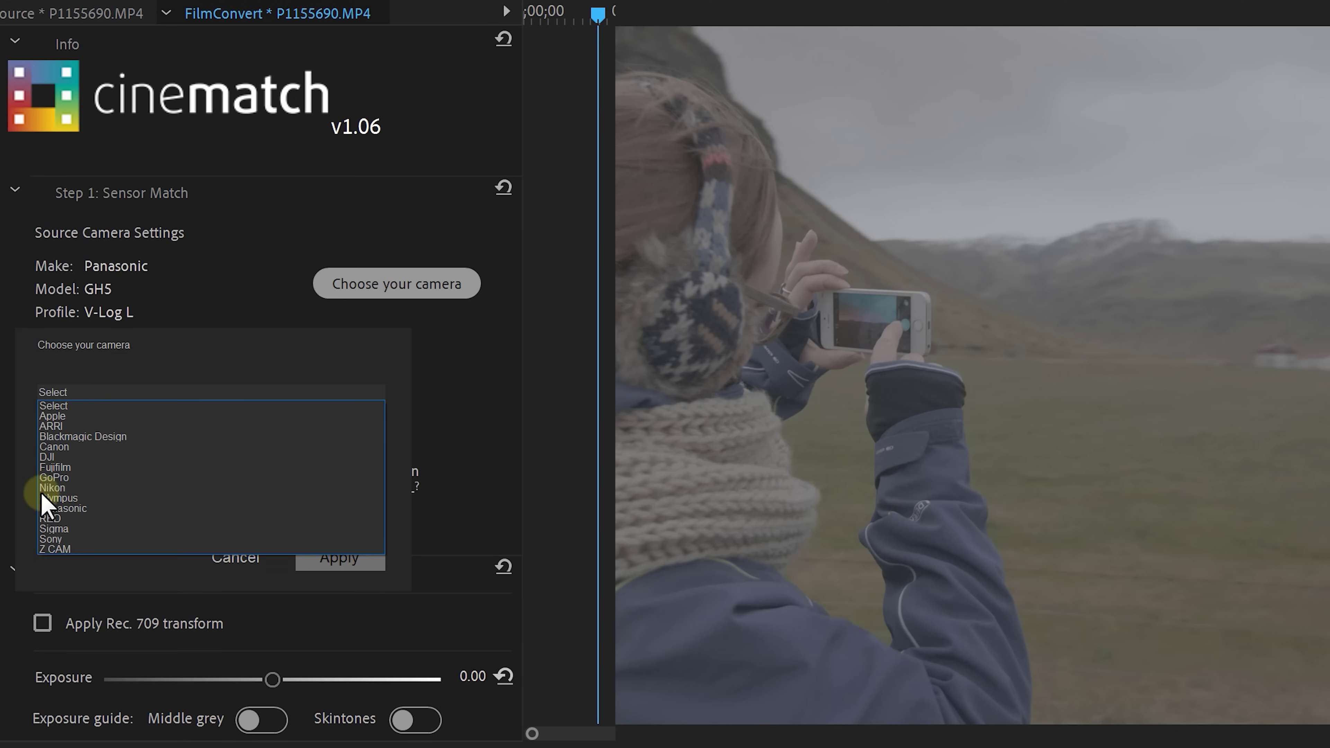
click(56, 426)
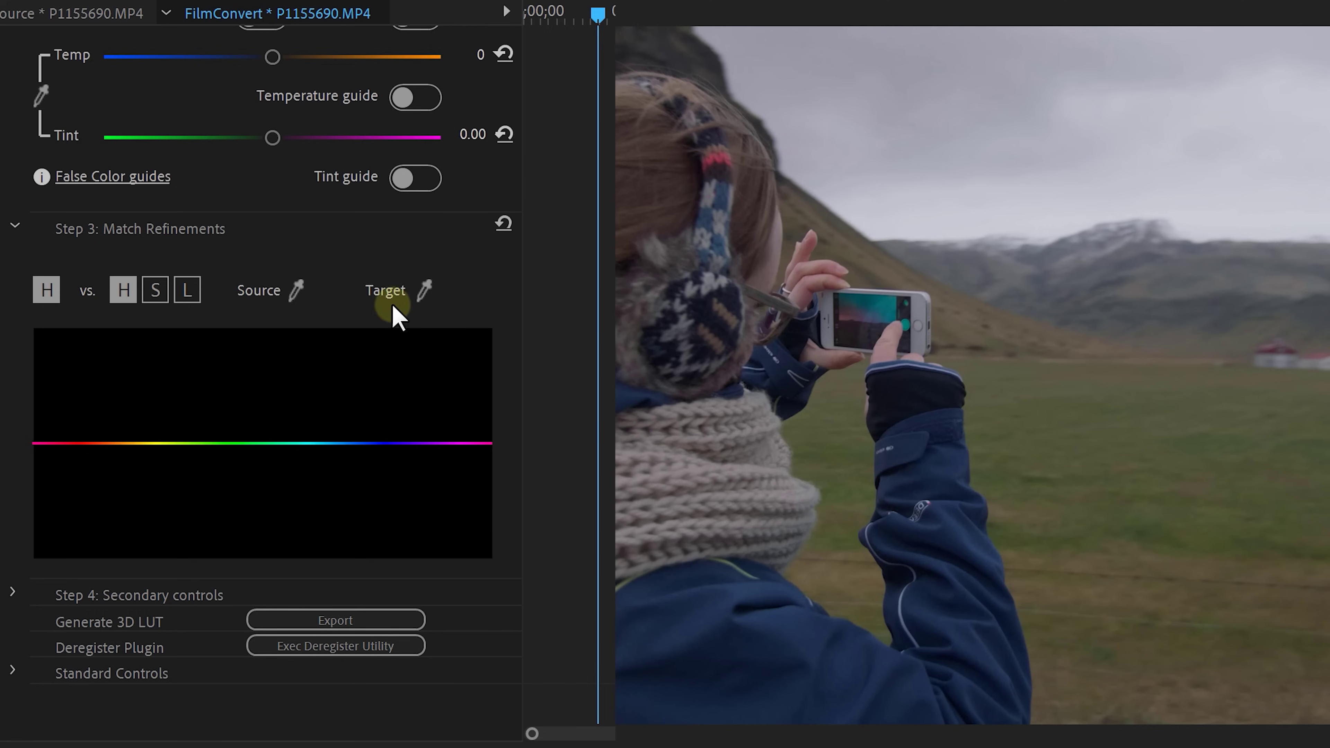
Sample the grass and raise saturation and luminance for yellow-greens in the H vs S and H vs L curves.
click(425, 289)
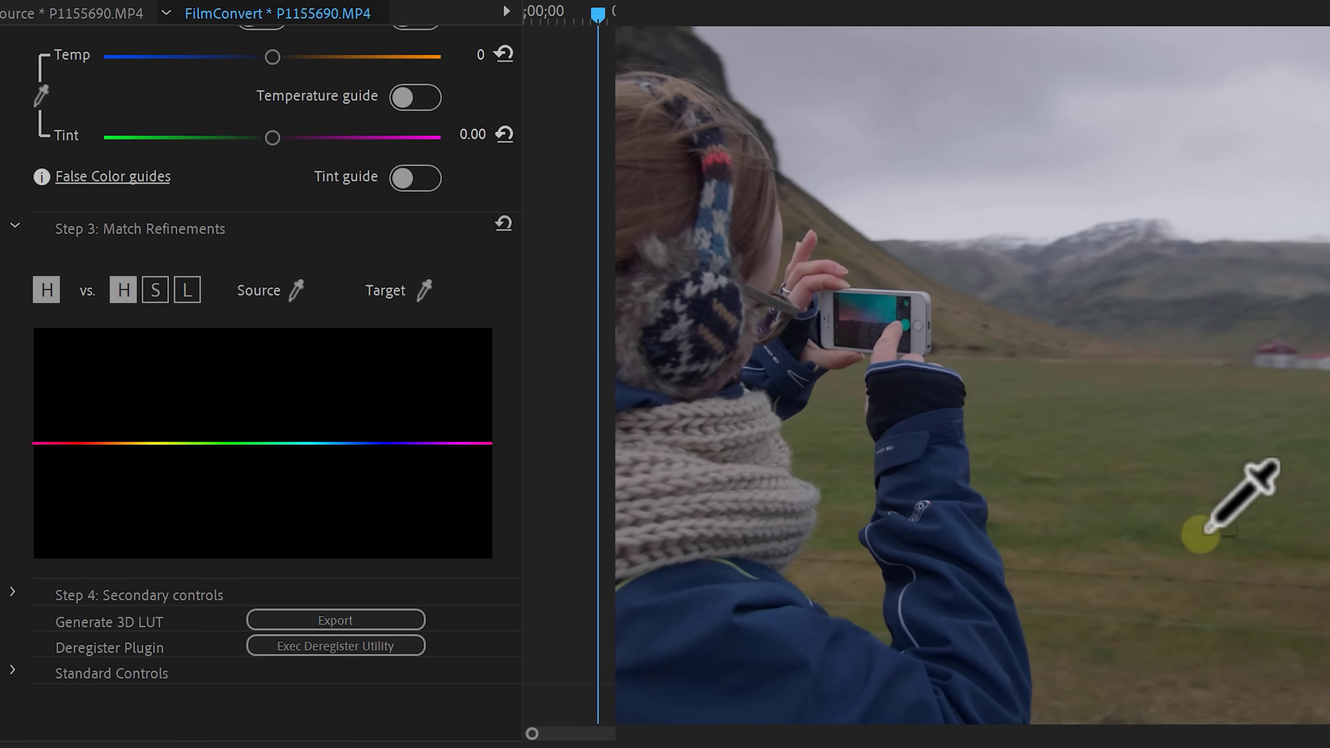
drag(166, 464, 165, 454)
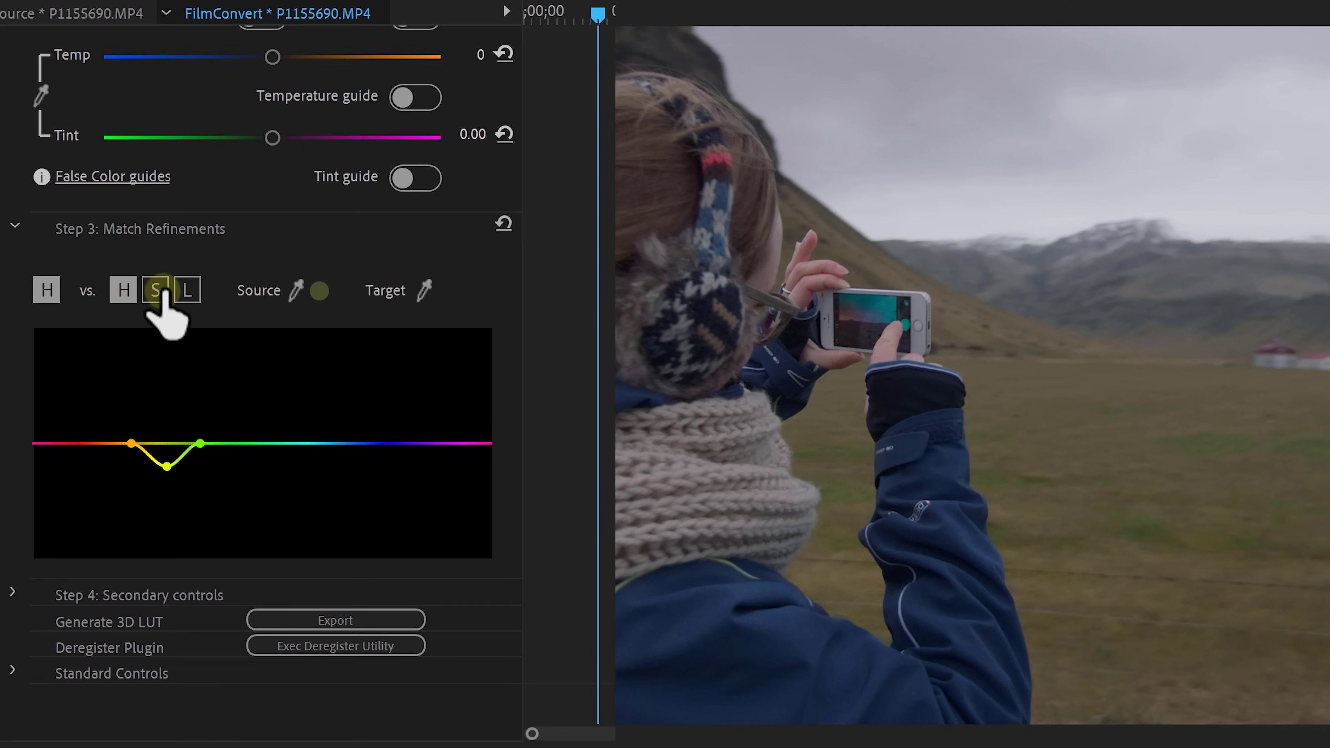
mouse_move(165, 442)
mouse_down()
mouse_move(169, 409)
mouse_move(164, 451)
mouse_up()
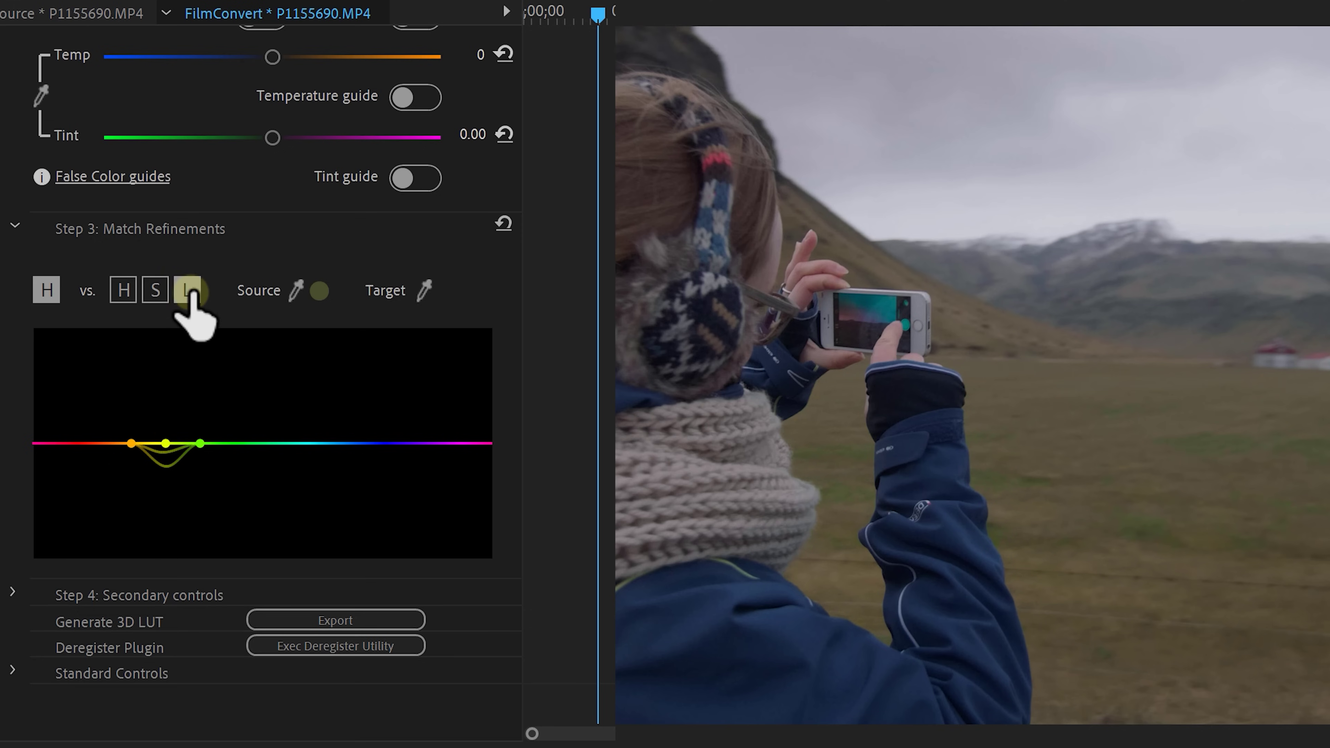
drag(174, 413, 164, 427)
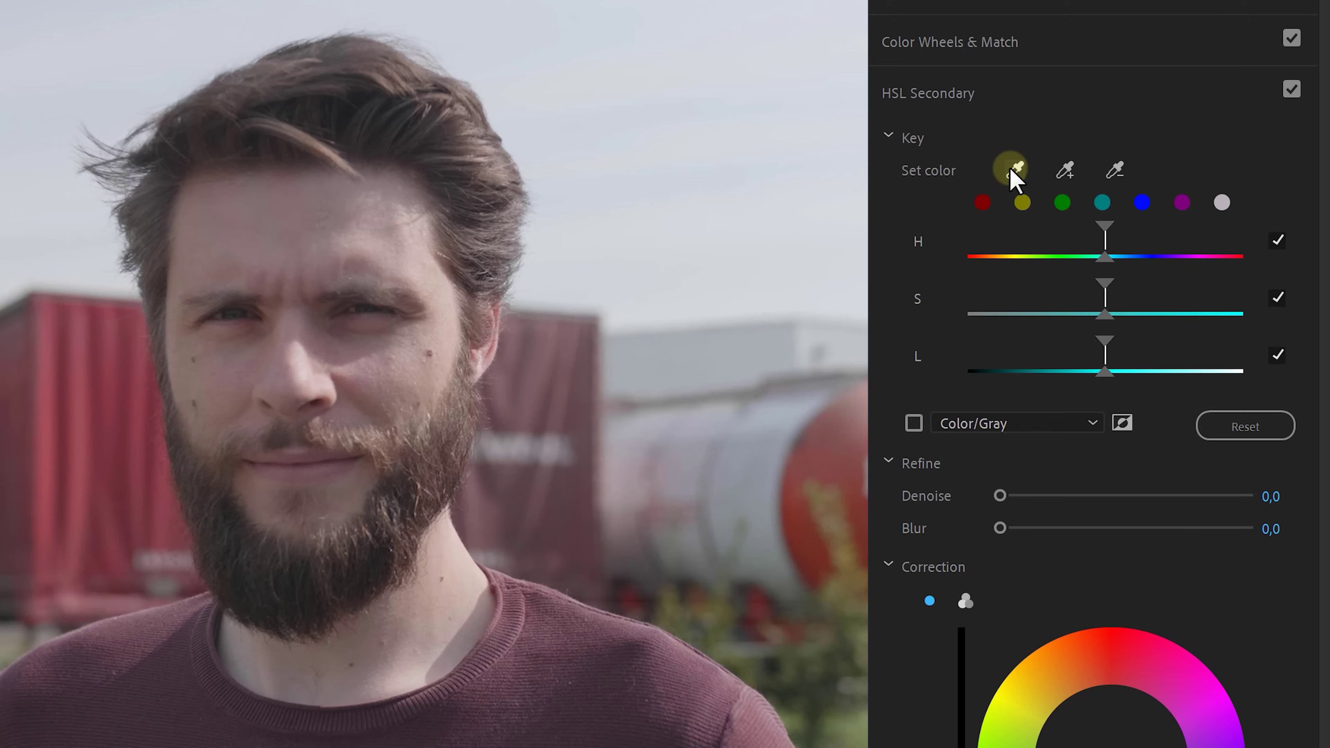
Sample the man's face skin tone for an HSL secondary key, previewed as colour against grey.
click(1015, 170)
click(277, 352)
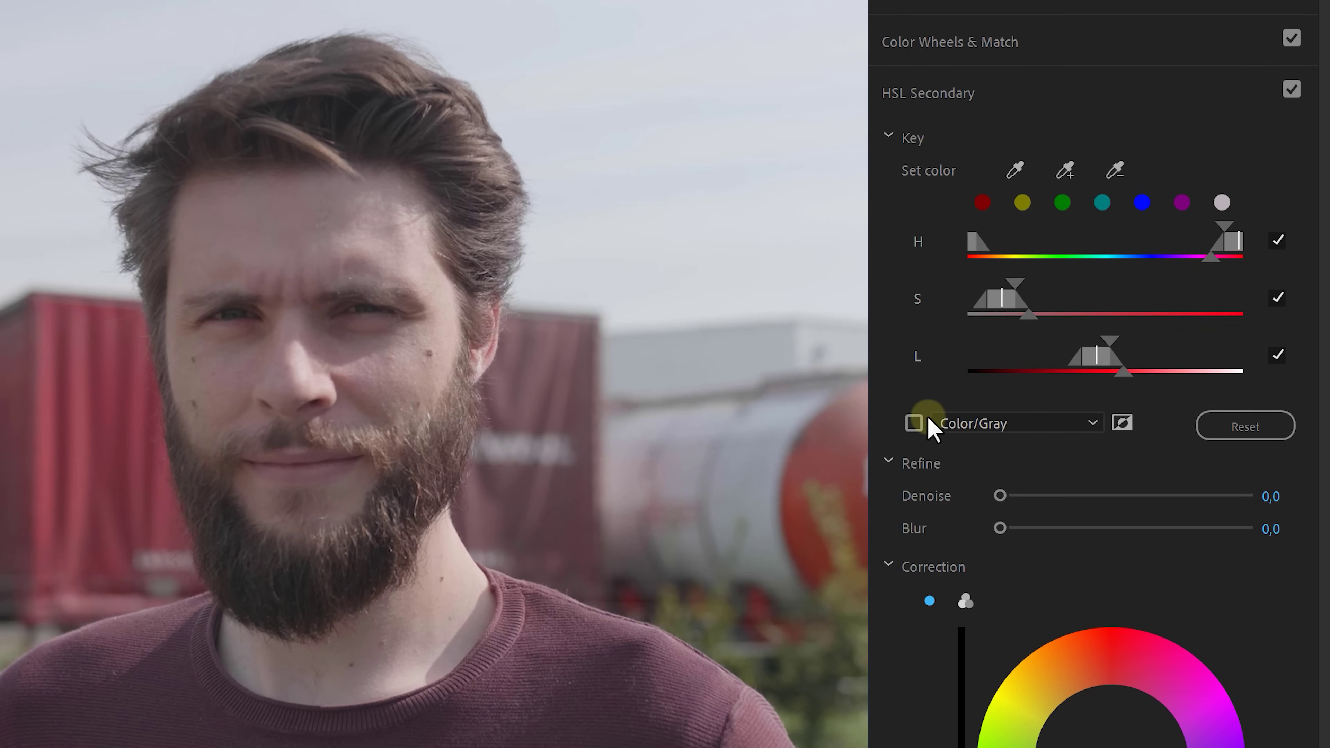
click(913, 422)
Tighten the skin key's saturation and luminance ranges and soften it with Blur 6.9.
drag(1025, 287, 1003, 291)
drag(1101, 356, 1106, 358)
drag(1000, 528, 1045, 524)
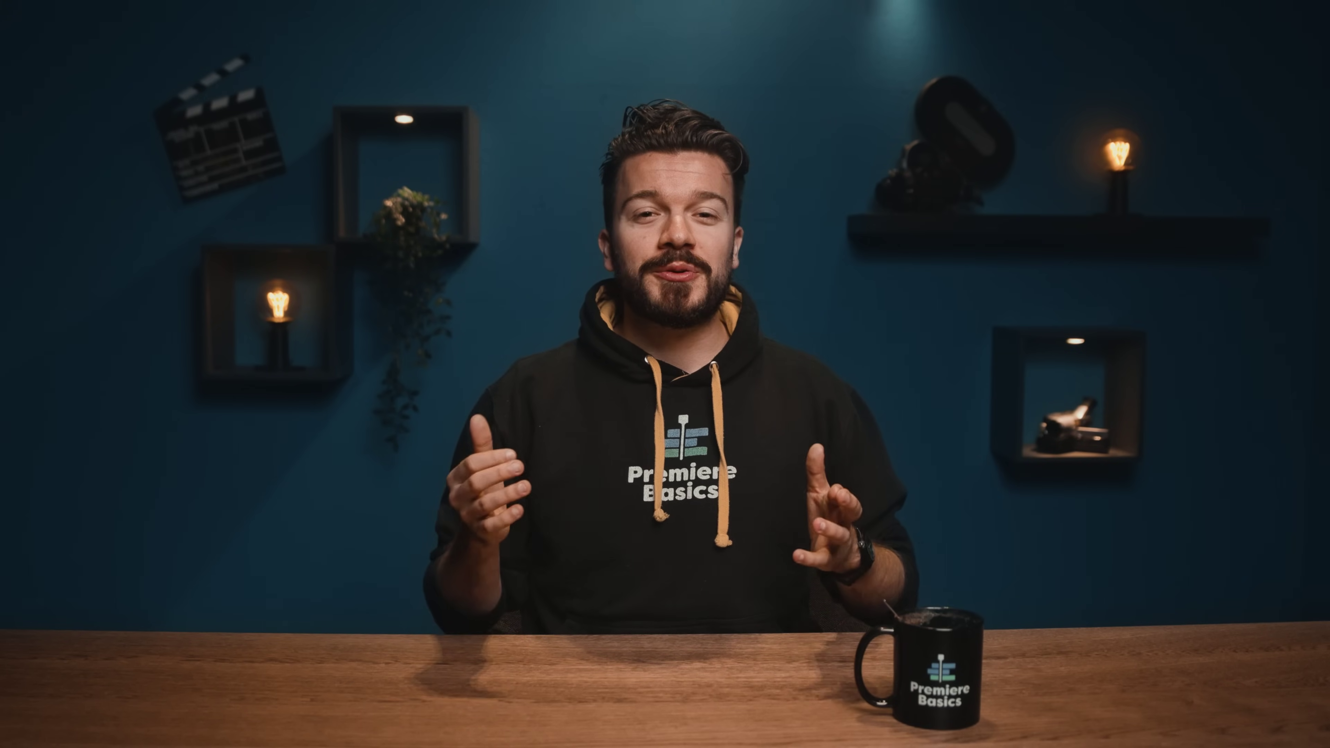
click(324, 361)
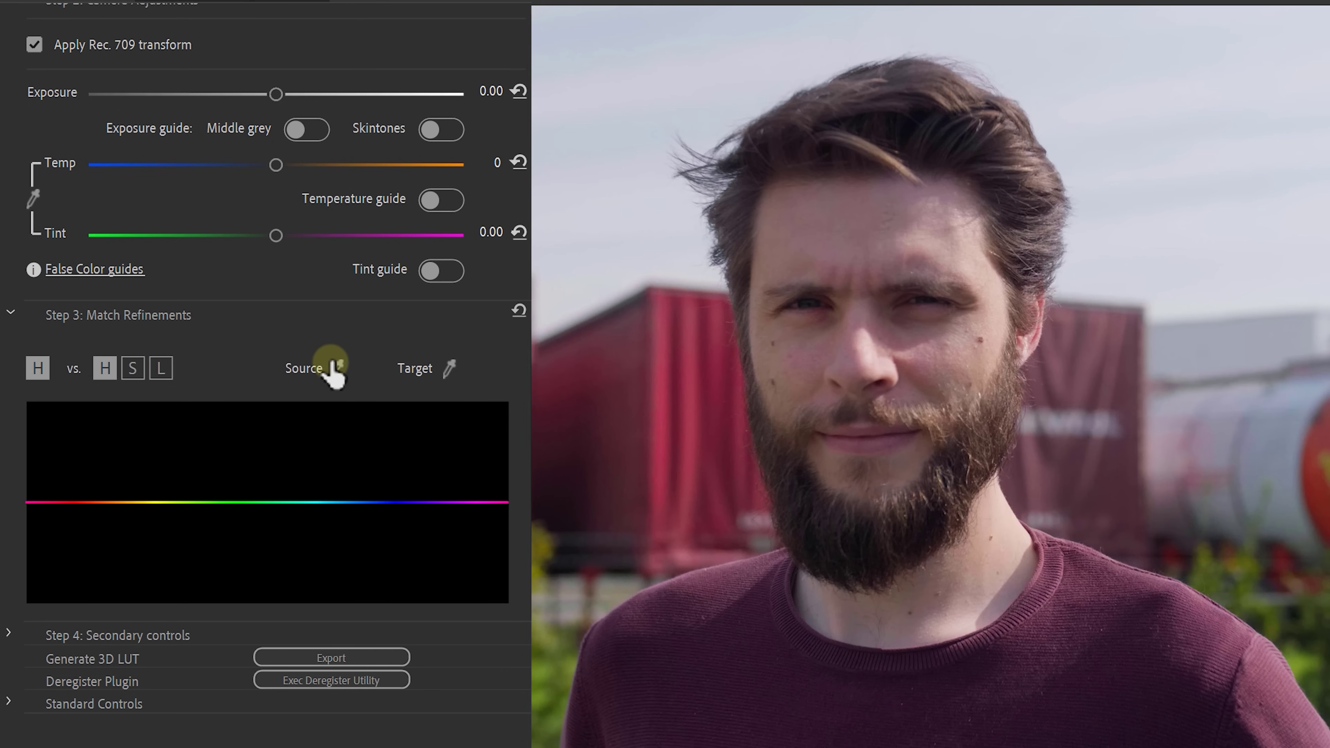